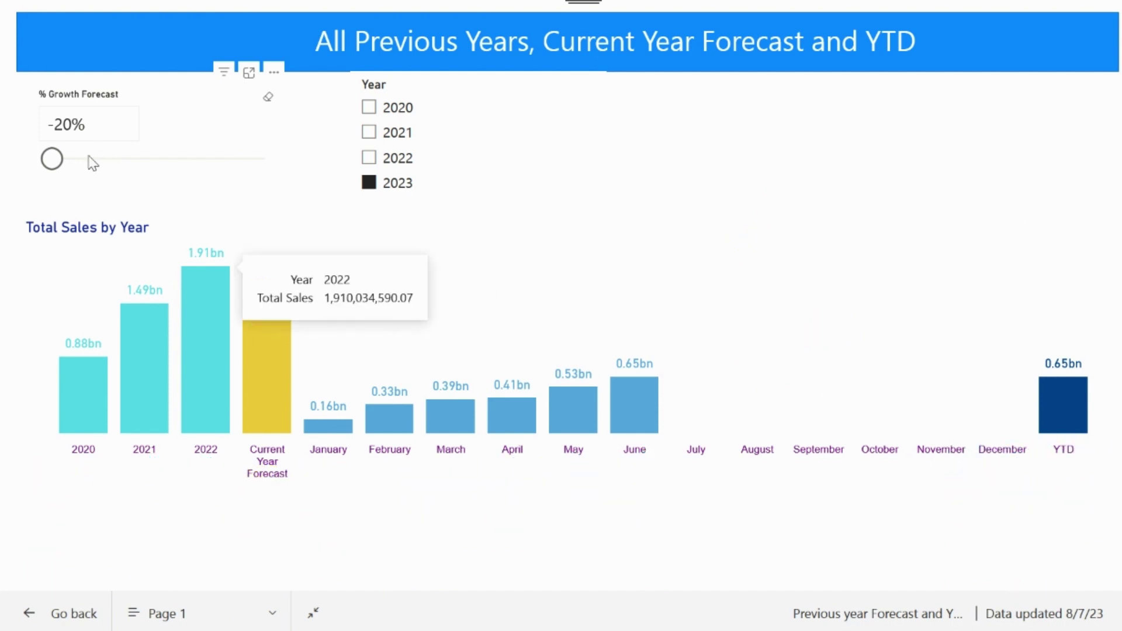
- Move the % Growth Forecast slider from -20% to -7%, raising Current Year Forecast to 1.78bn
left_click_drag(52, 158, 122, 159)
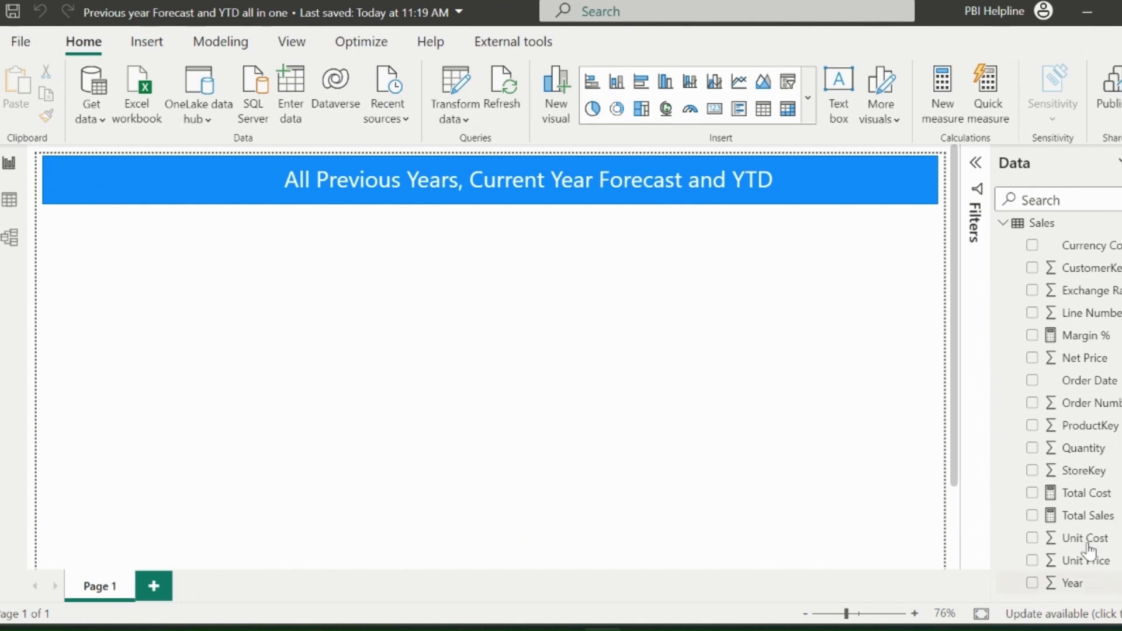
left_click(1087, 516)
left_click(1088, 496)
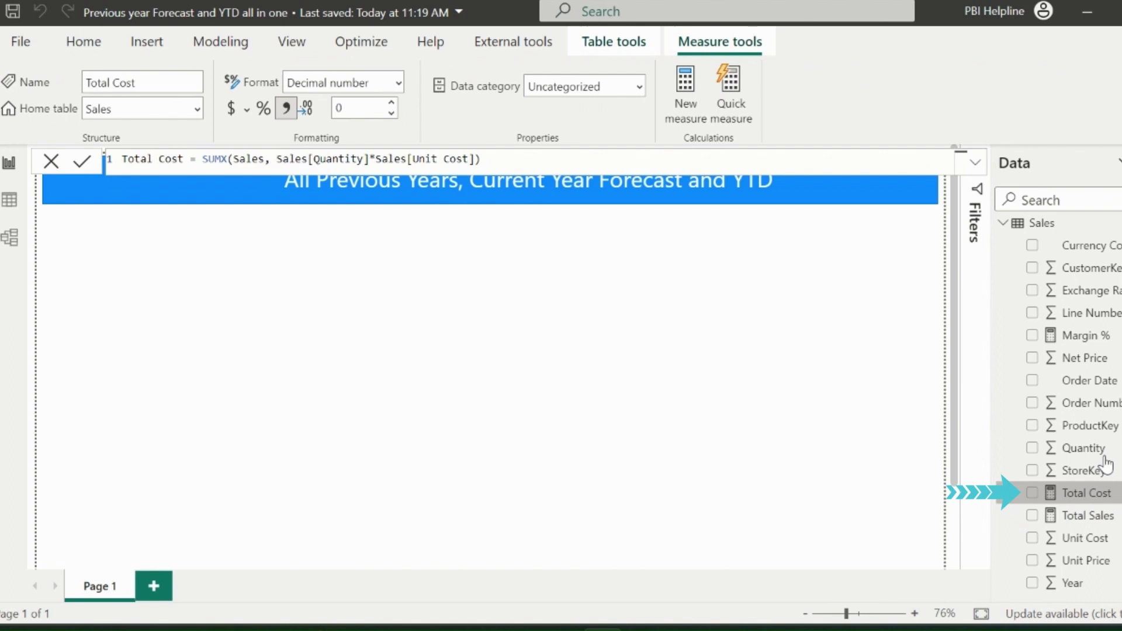
left_click(1102, 341)
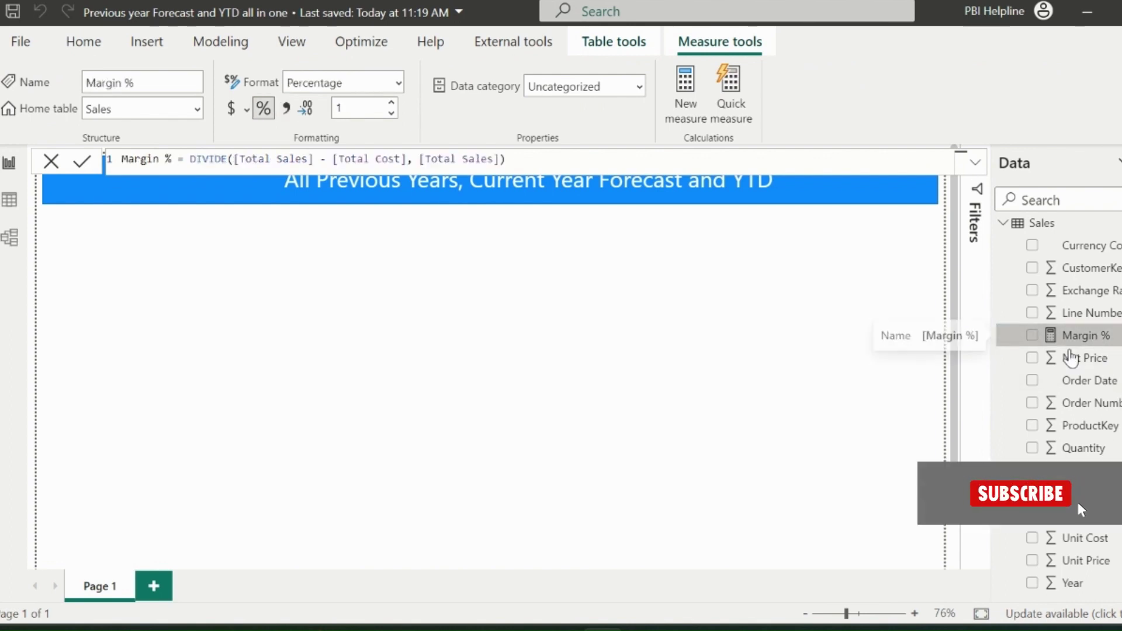
left_click(637, 374)
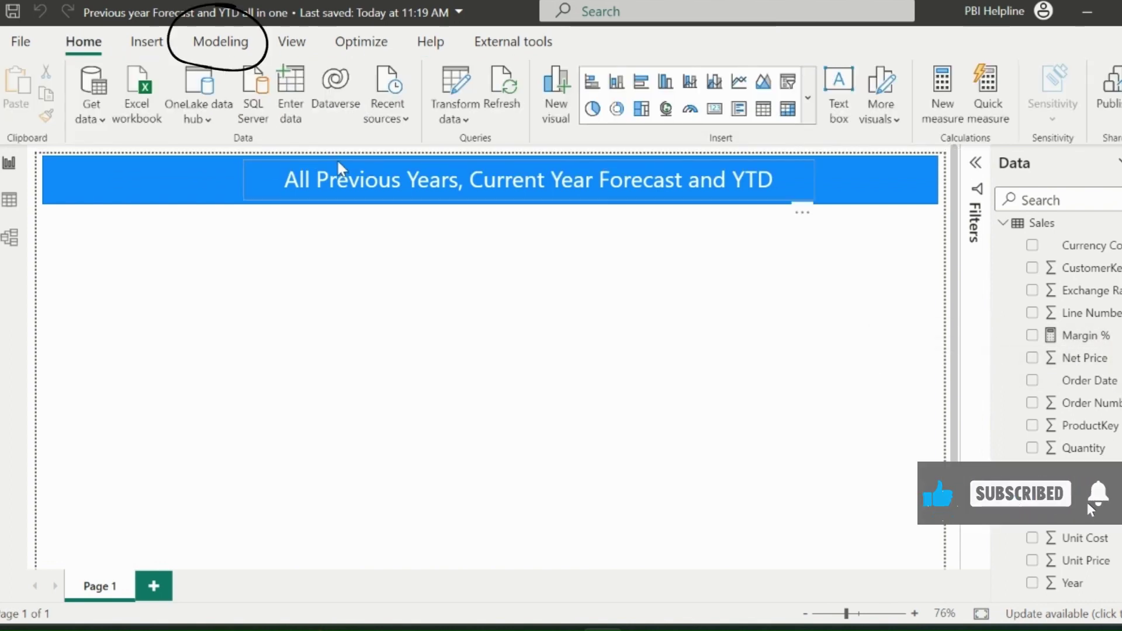
- Start a numeric range parameter named % Growth Forecast with Decimal number type
left_click(220, 42)
left_click(370, 111)
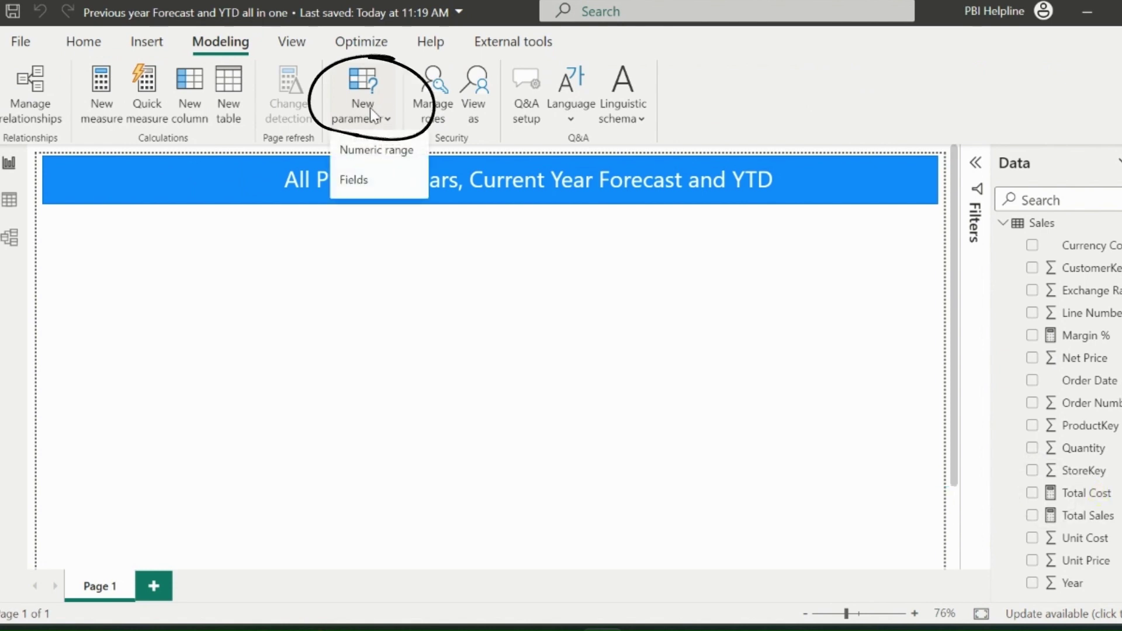
left_click(384, 153)
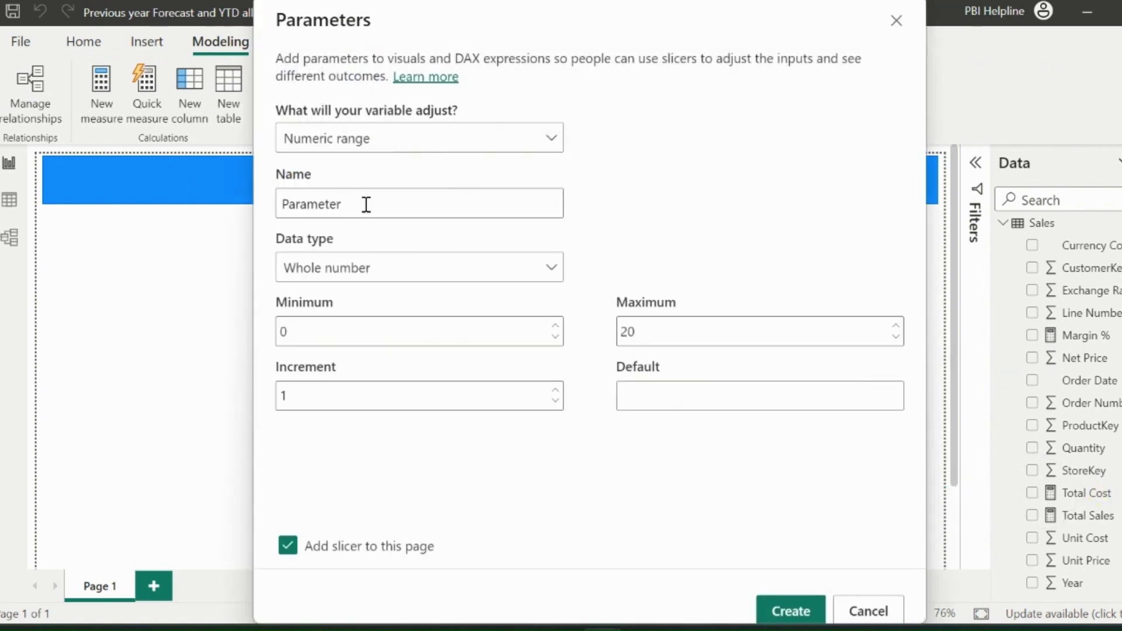
left_click_drag(366, 203, 199, 203)
type("% Growth Forecast")
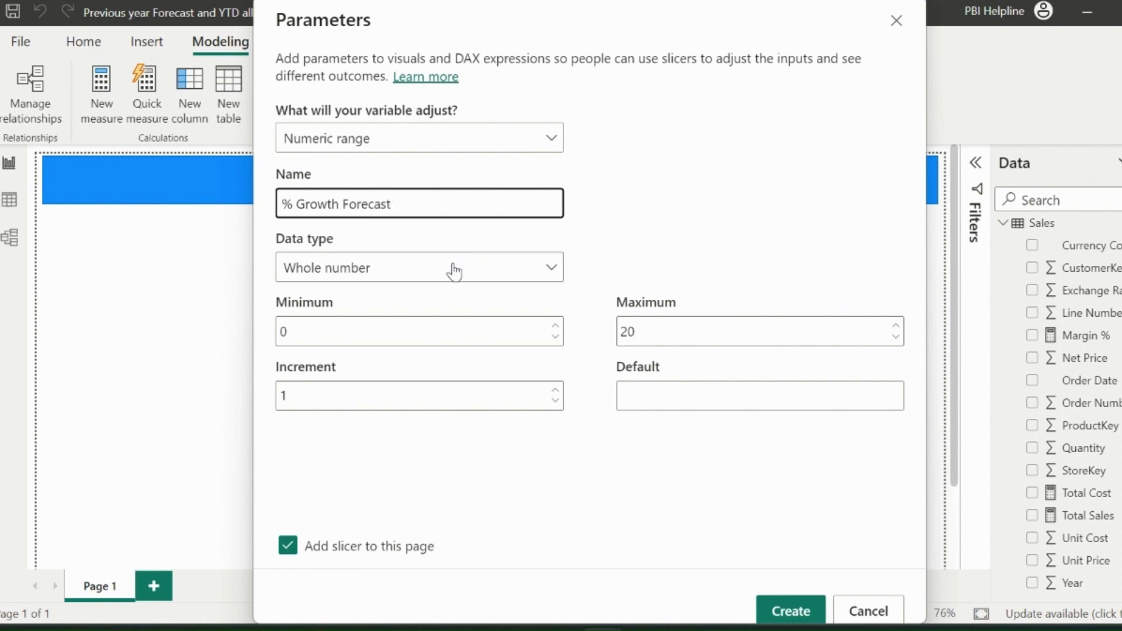
left_click(454, 269)
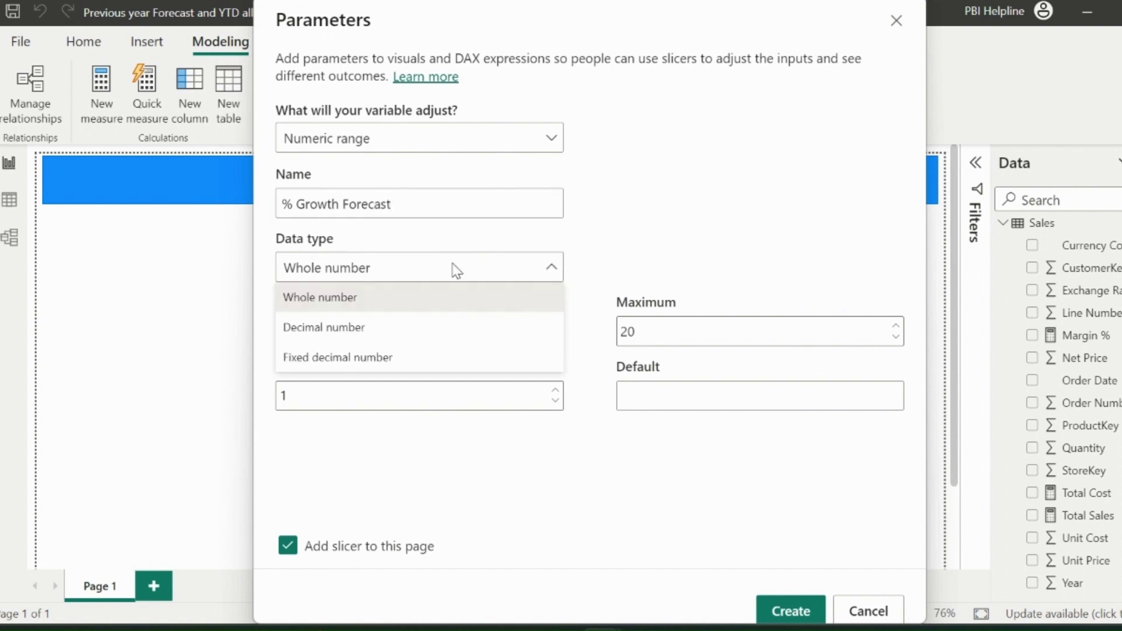
left_click(361, 326)
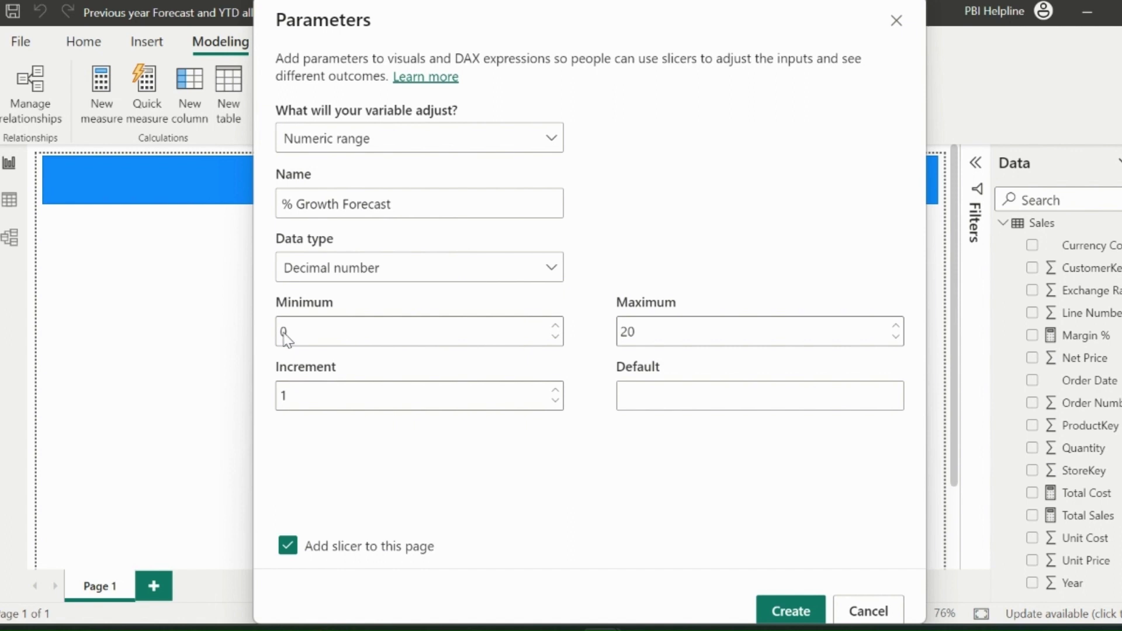
- Set the parameter range from -0.2 to 0.2 in 0.01 increments and create it with its slicer
left_click(309, 336)
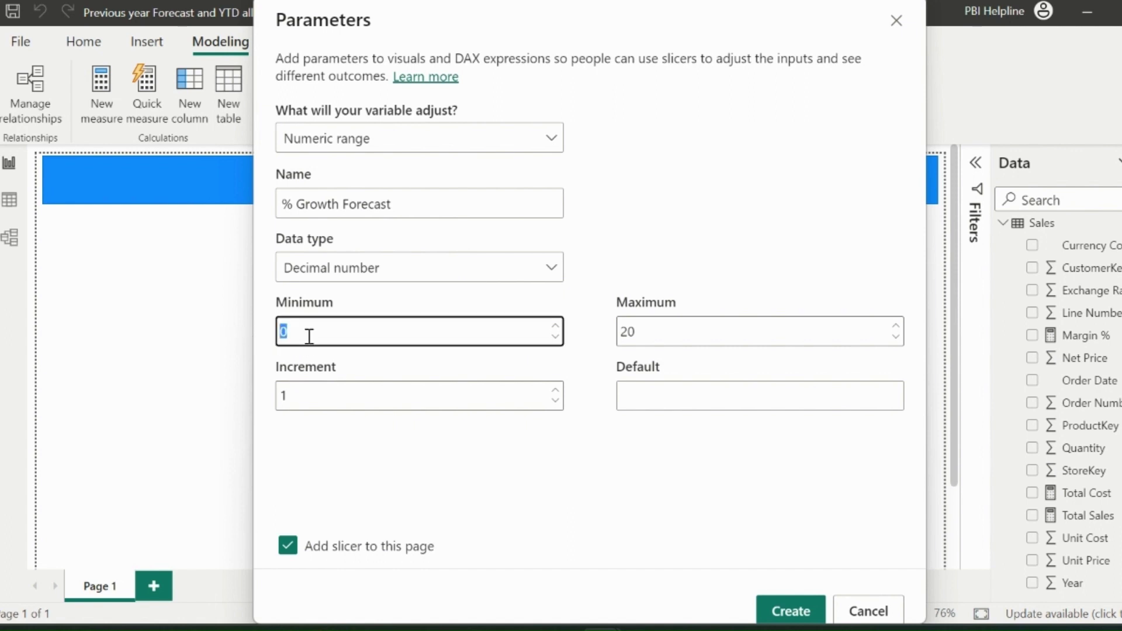
type("-.2")
left_click(310, 393)
type(".01")
left_click(694, 333)
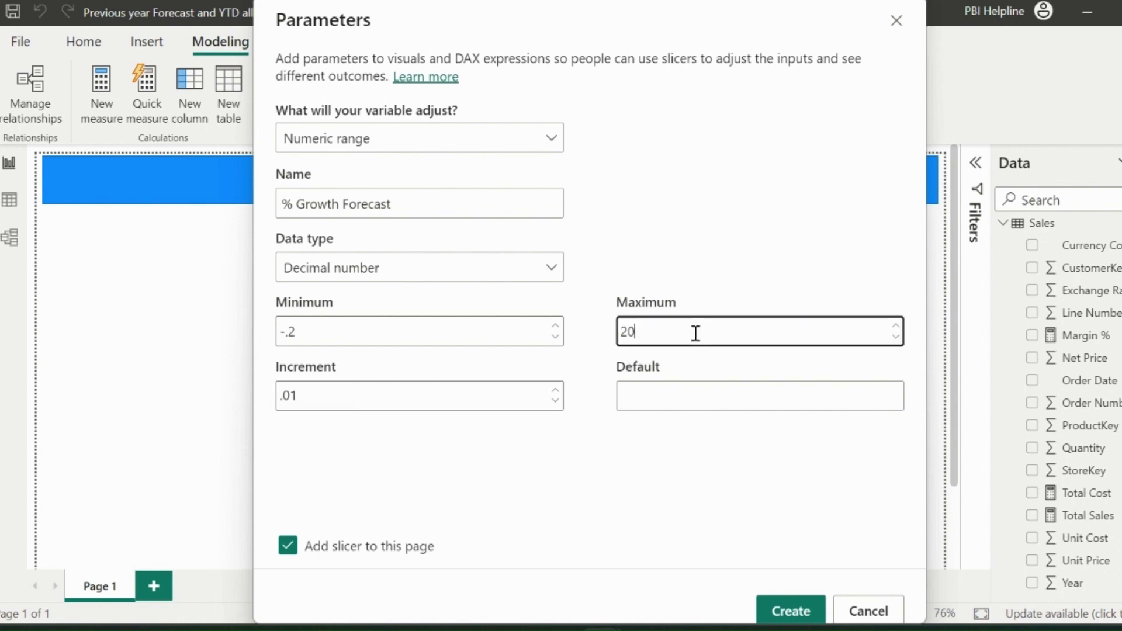
type(".2")
left_click(757, 392)
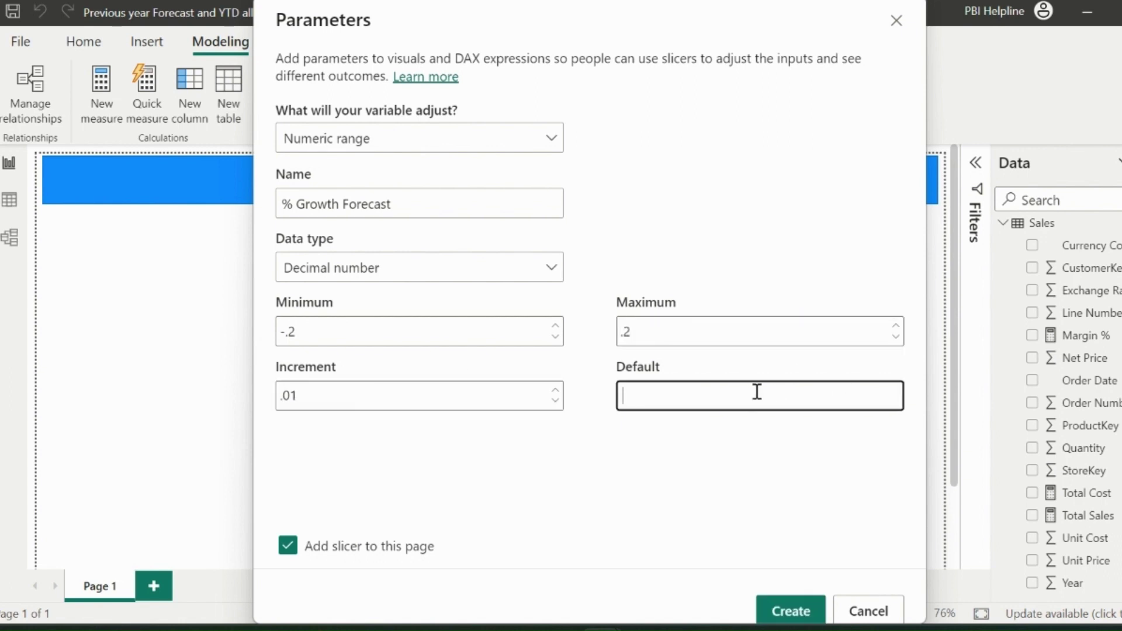
left_click(788, 610)
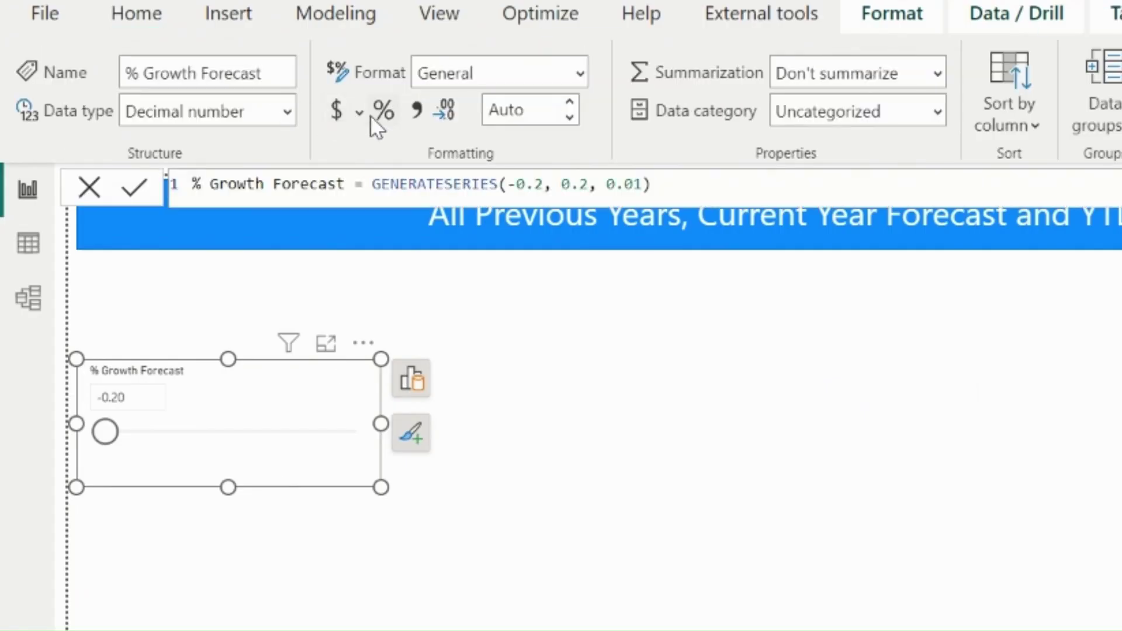
- Format % Growth Forecast as a percentage with 0 decimals and try the slicer
left_click(536, 111)
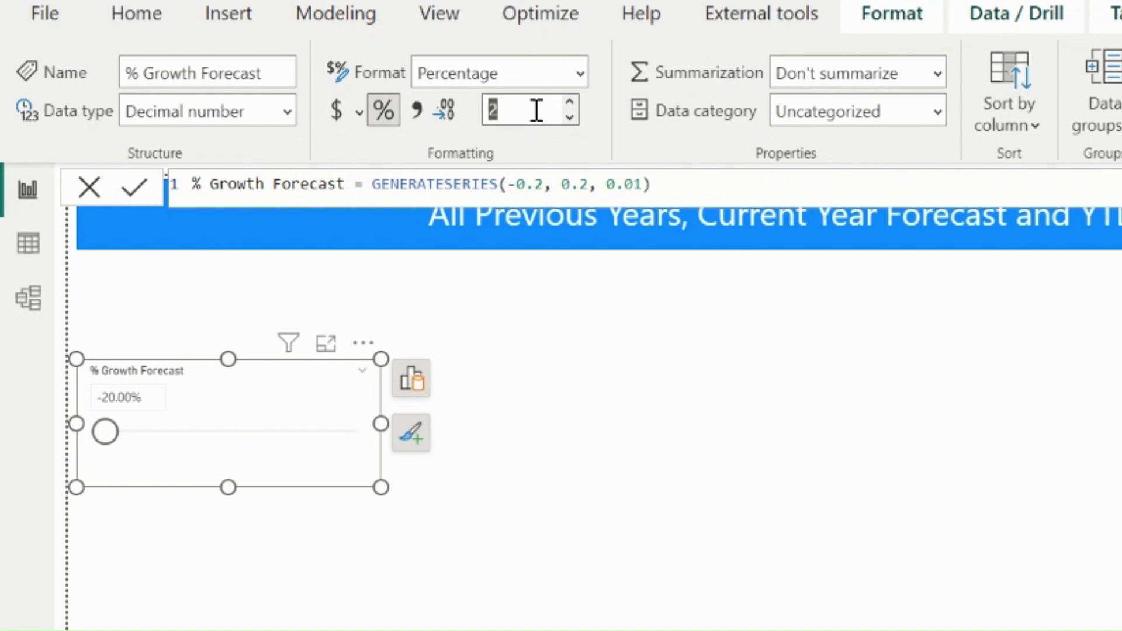
type("0")
left_click_drag(70, 325, 112, 342)
left_click(502, 398)
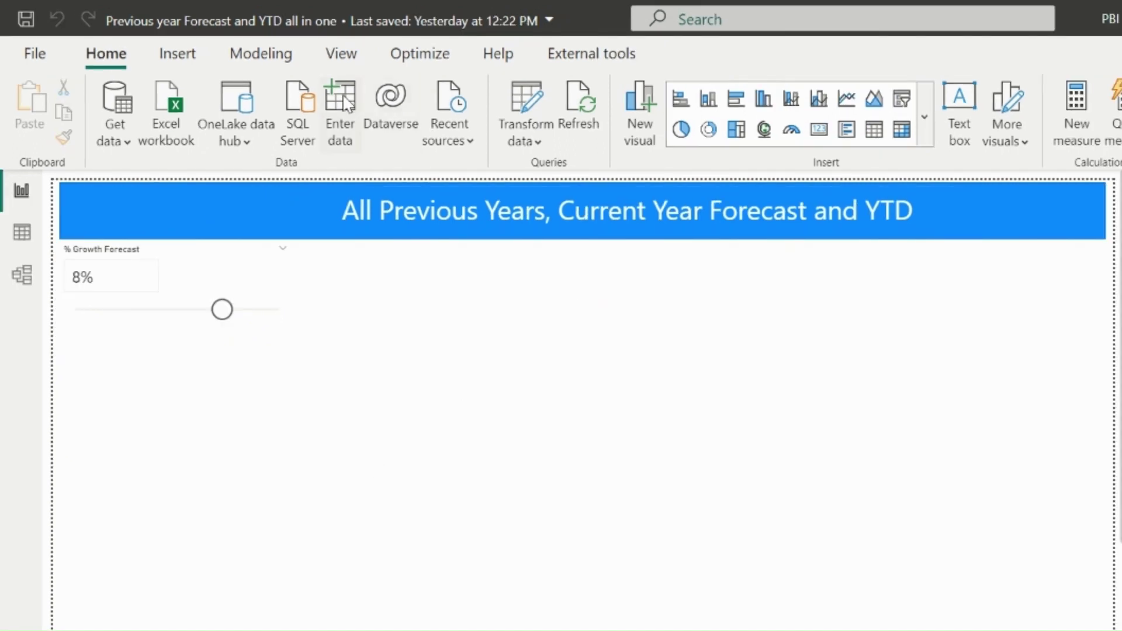
- Paste the year and month list into a new Enter data table and insert a Current Year Forecast row
left_click(344, 101)
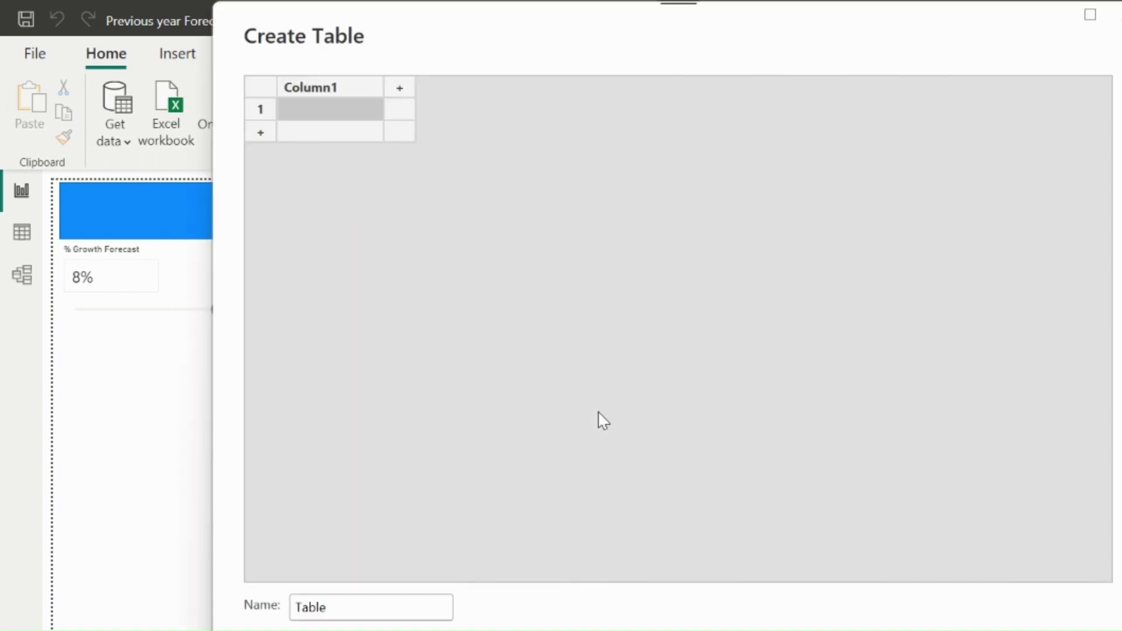
key("ctrl+v")
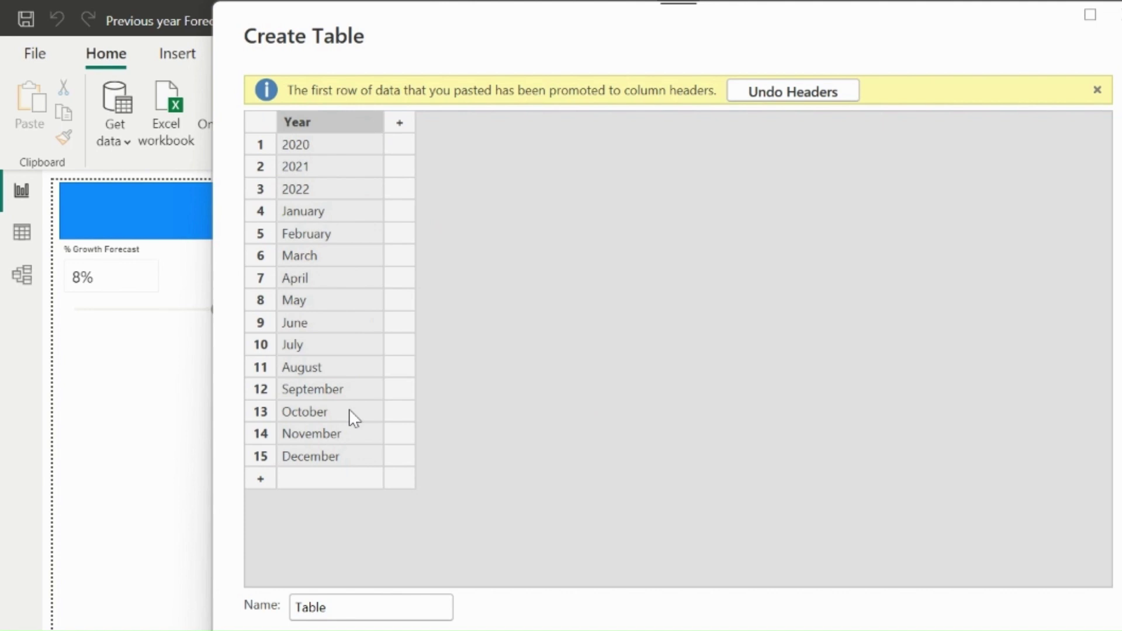
right_click(260, 218)
left_click(342, 292)
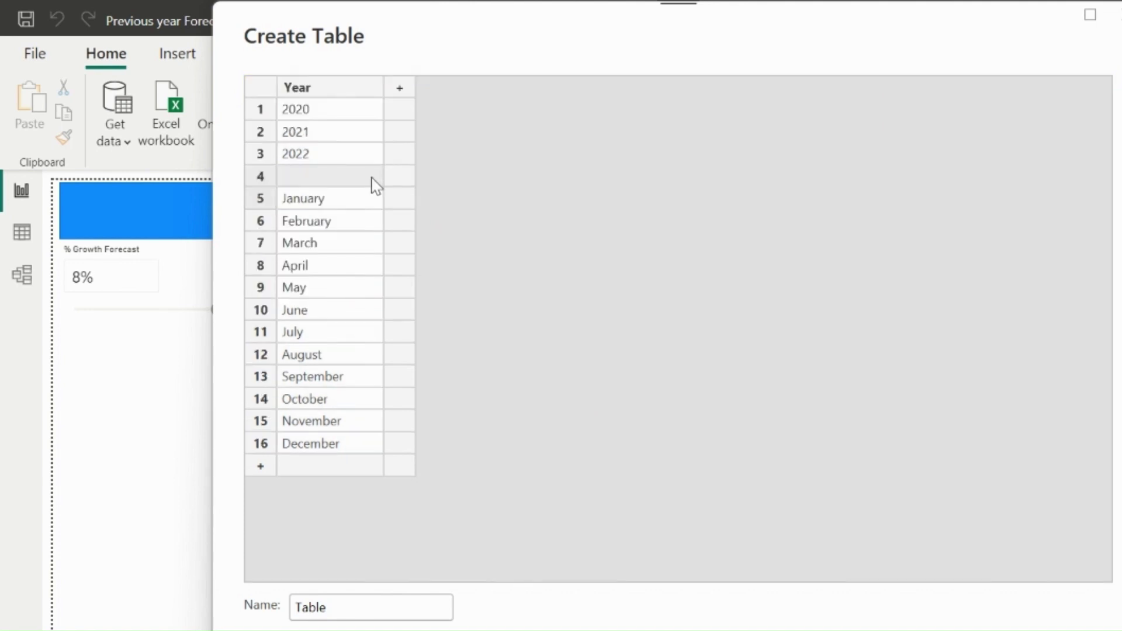
left_click(338, 177)
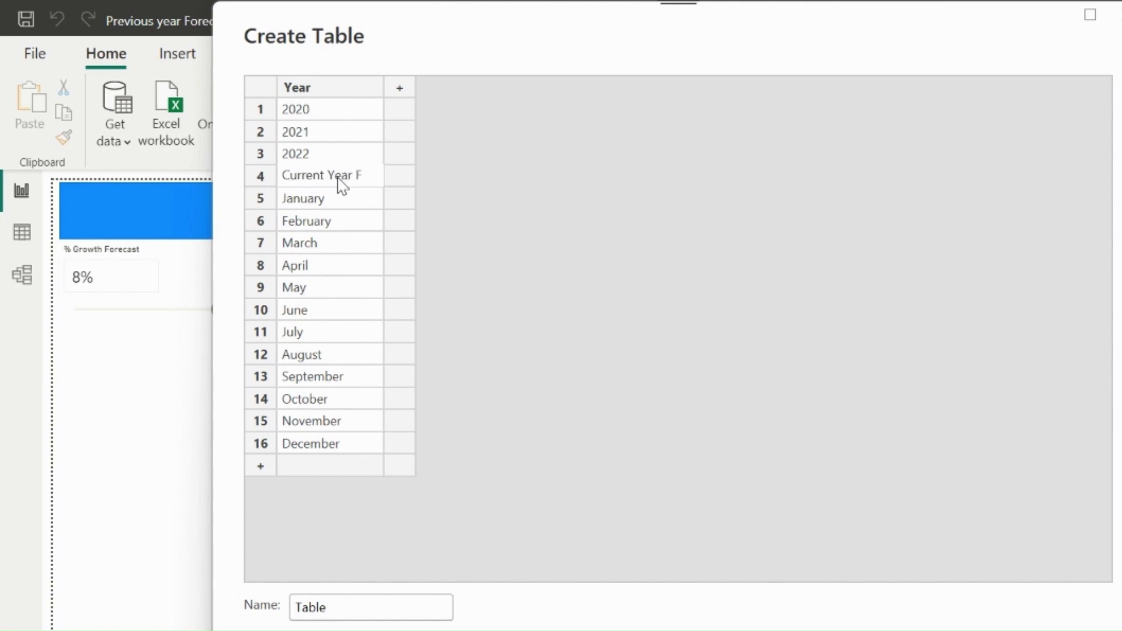
type("Current Year Forec")
left_click(597, 236)
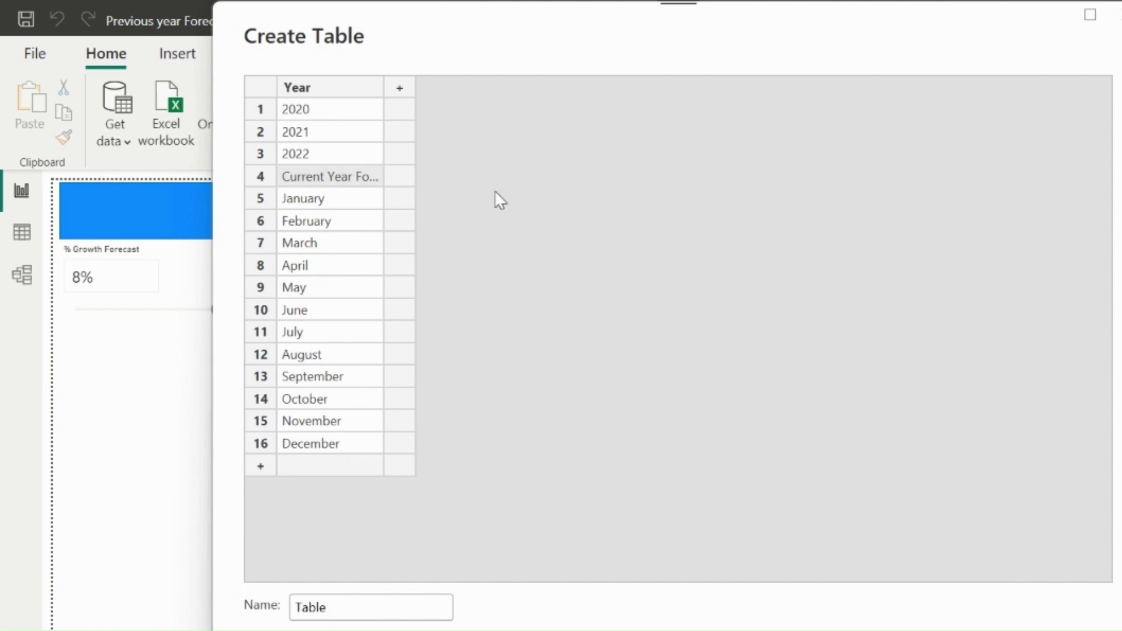
- Add a YTD row at the bottom of the table
left_click(337, 466)
left_click(335, 464)
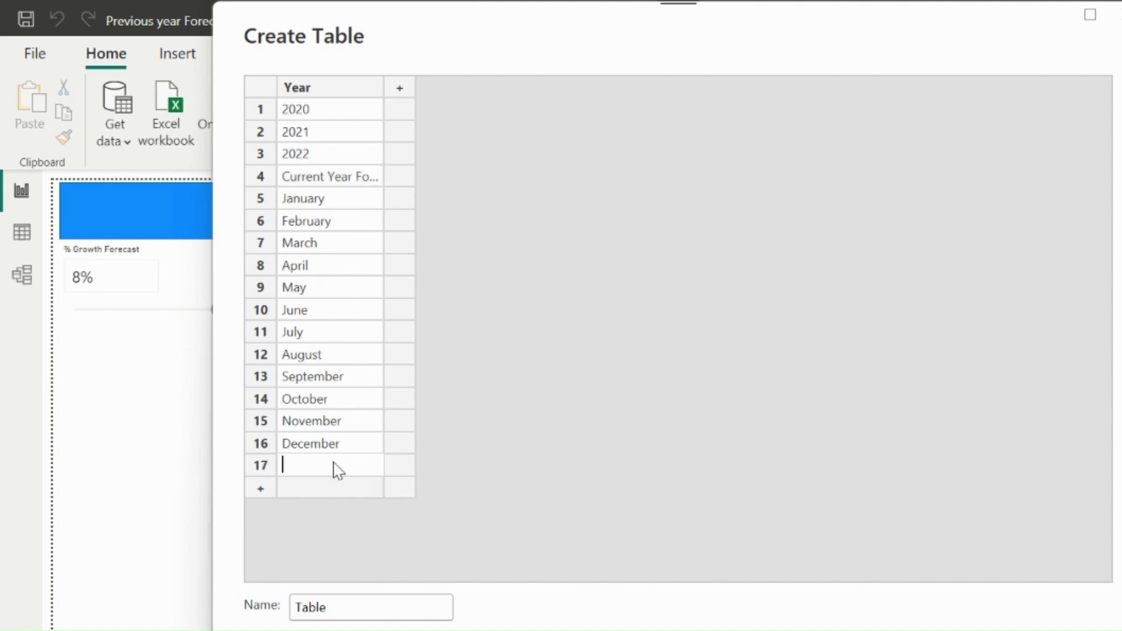
left_click(649, 397)
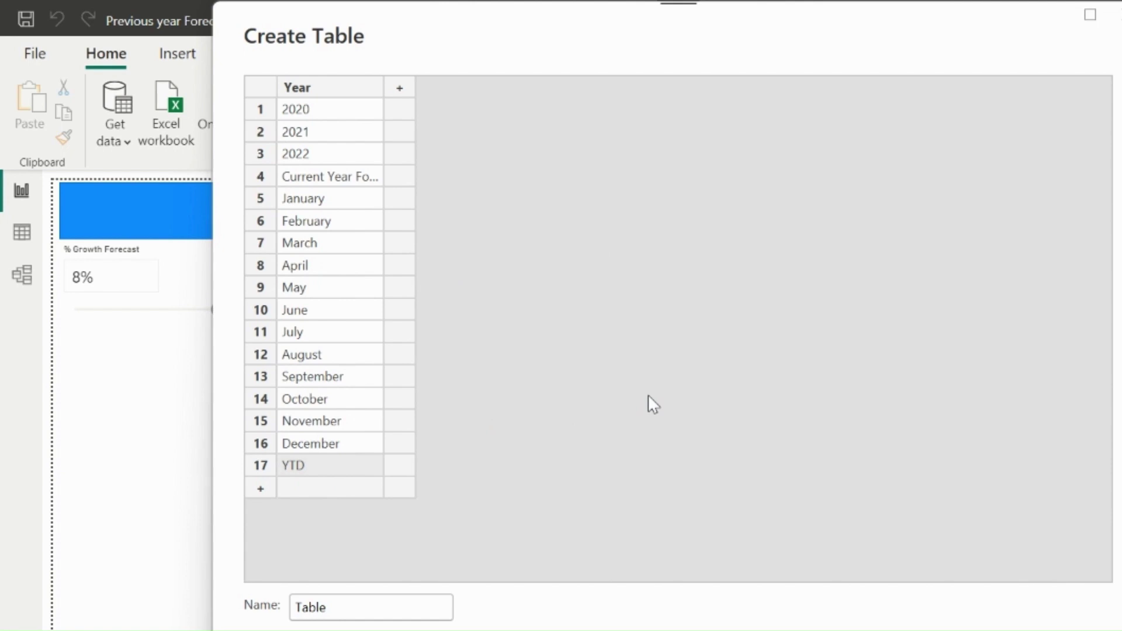
- Add an Order column numbering January–December 1 to 12 and YTD 13
left_click(400, 88)
double_click(410, 88)
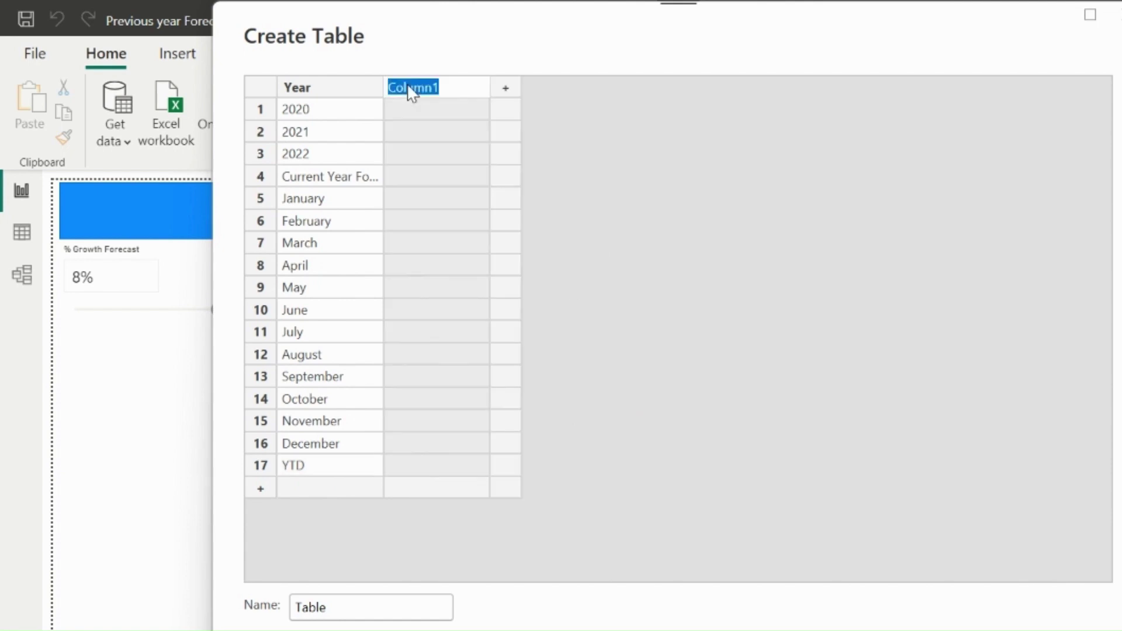
type("Order")
left_click(429, 202)
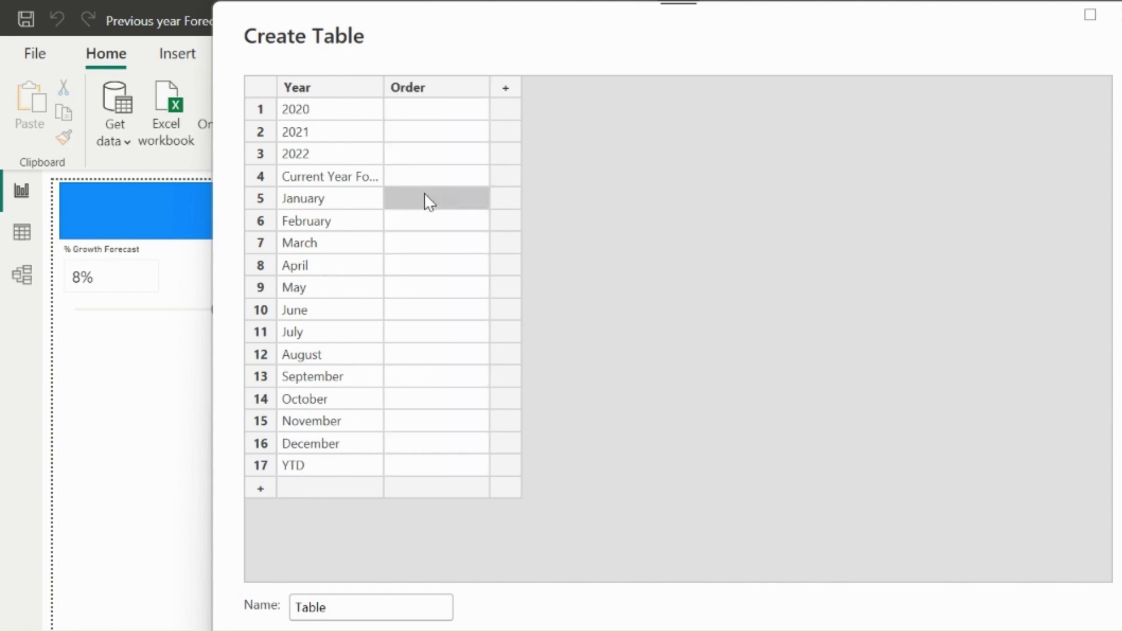
type("1 2 3 4 5 6 7 8")
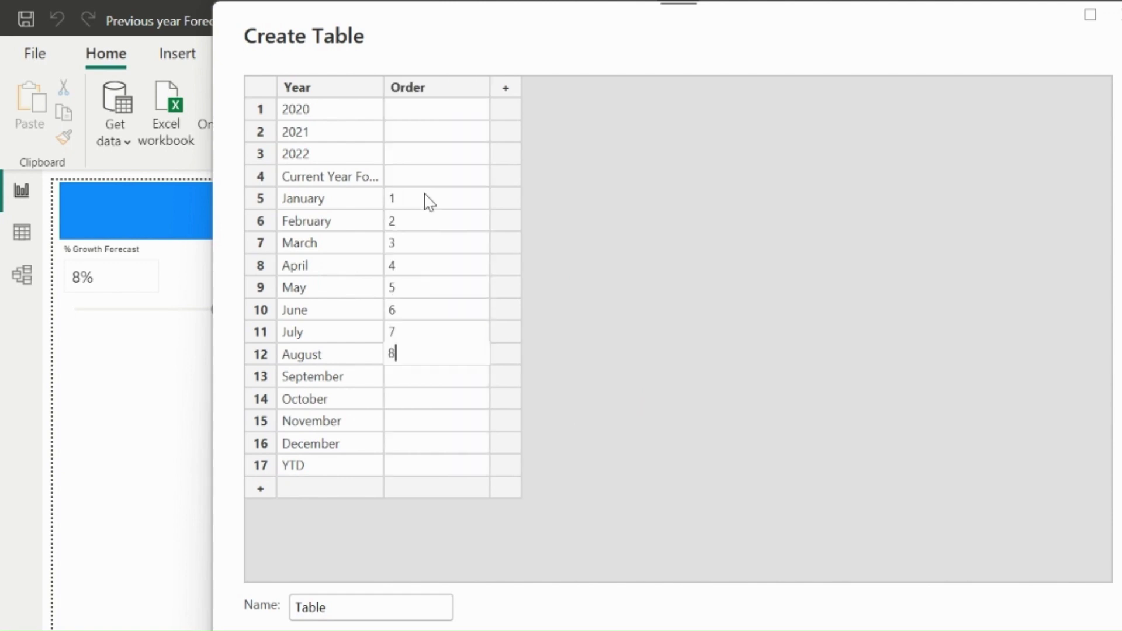
key("Return")
type("9")
key("Return")
type("10")
key("Return")
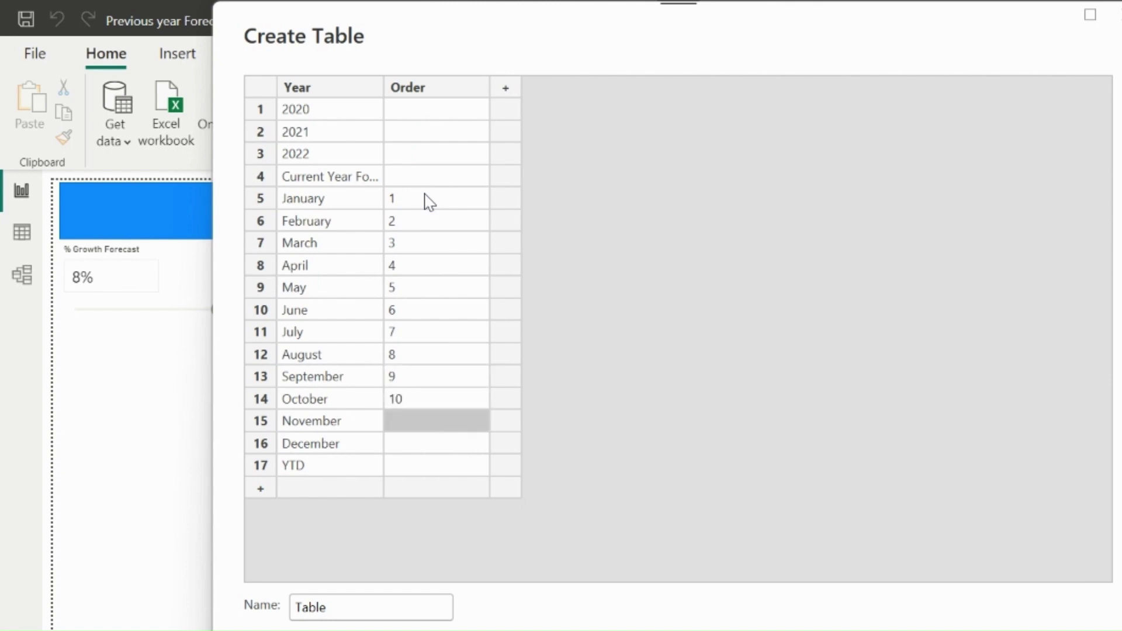
type("11")
key("Return")
type("1")
key("Return")
type("1")
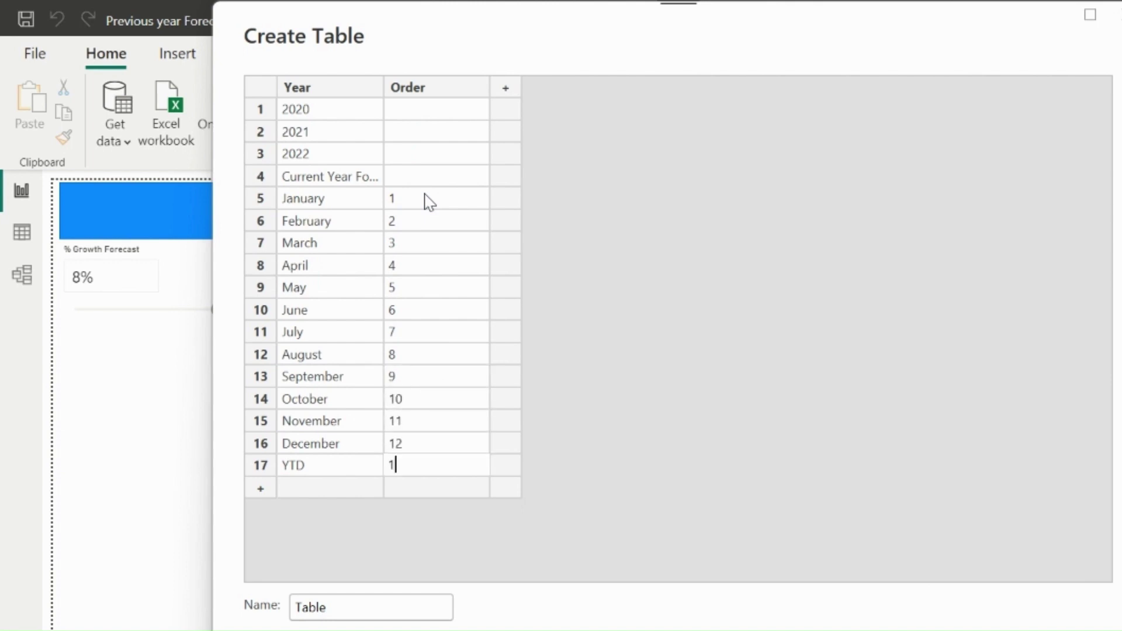
type("3")
left_click(651, 256)
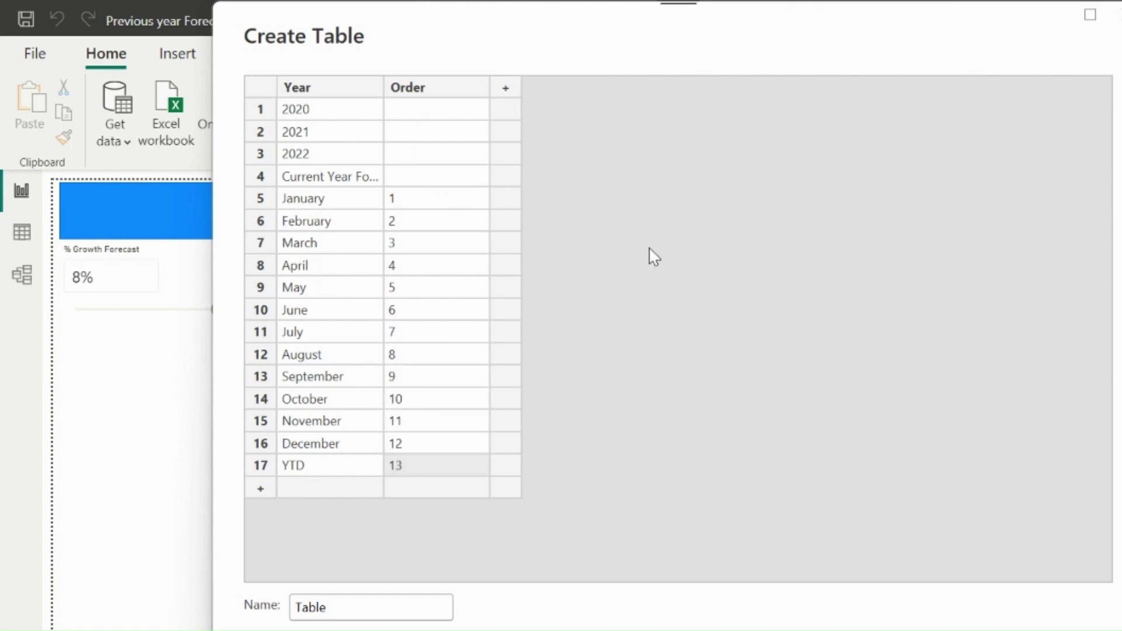
- Give Current Year Forecast, 2022, 2021 and 2020 Order values 0, -1, -2 and -3
left_click(443, 177)
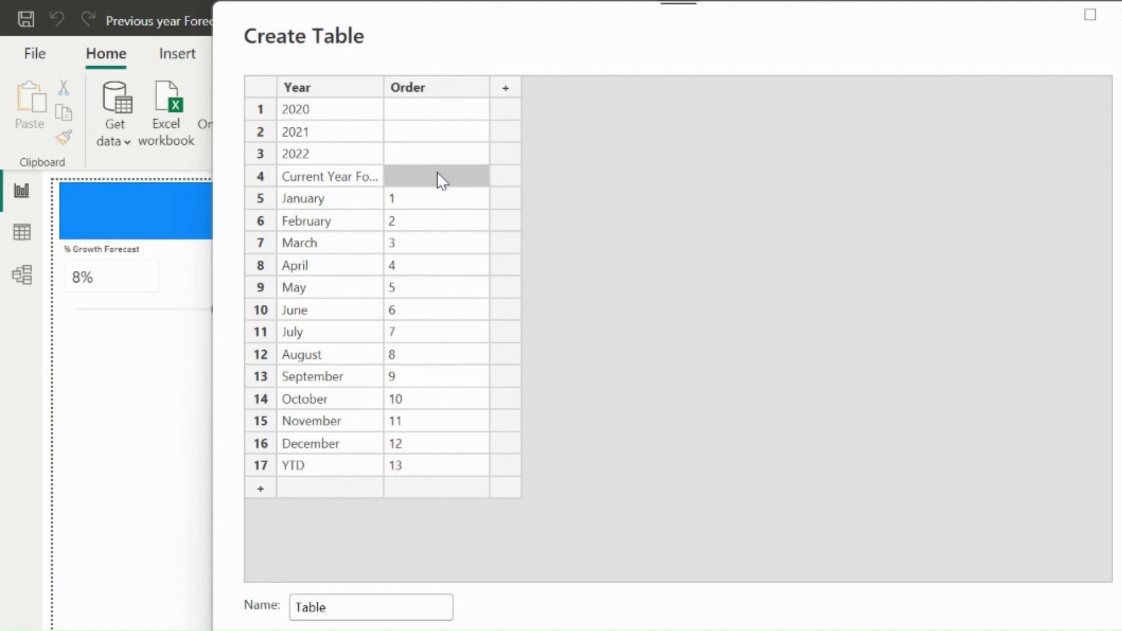
type("0")
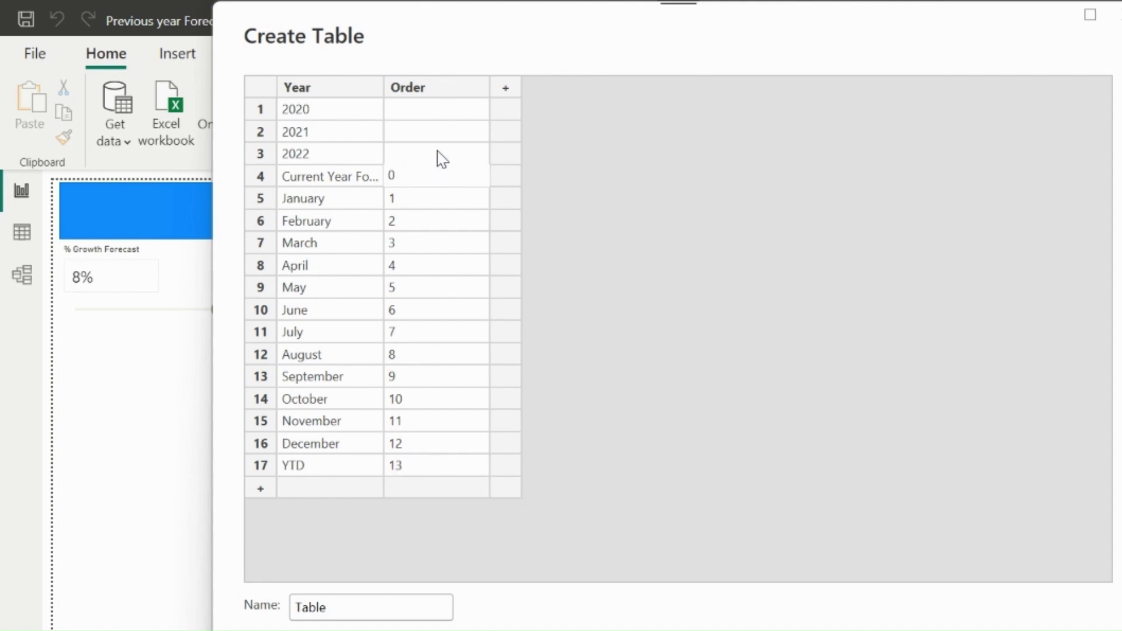
left_click(437, 150)
type("-1")
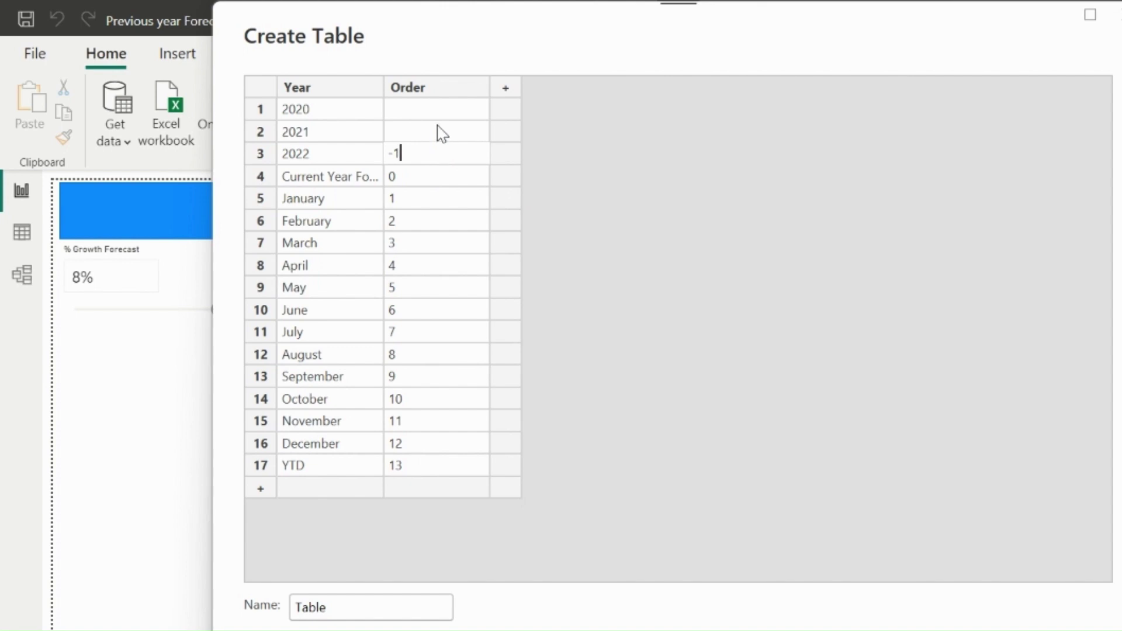
left_click(442, 132)
type("-2")
left_click(440, 118)
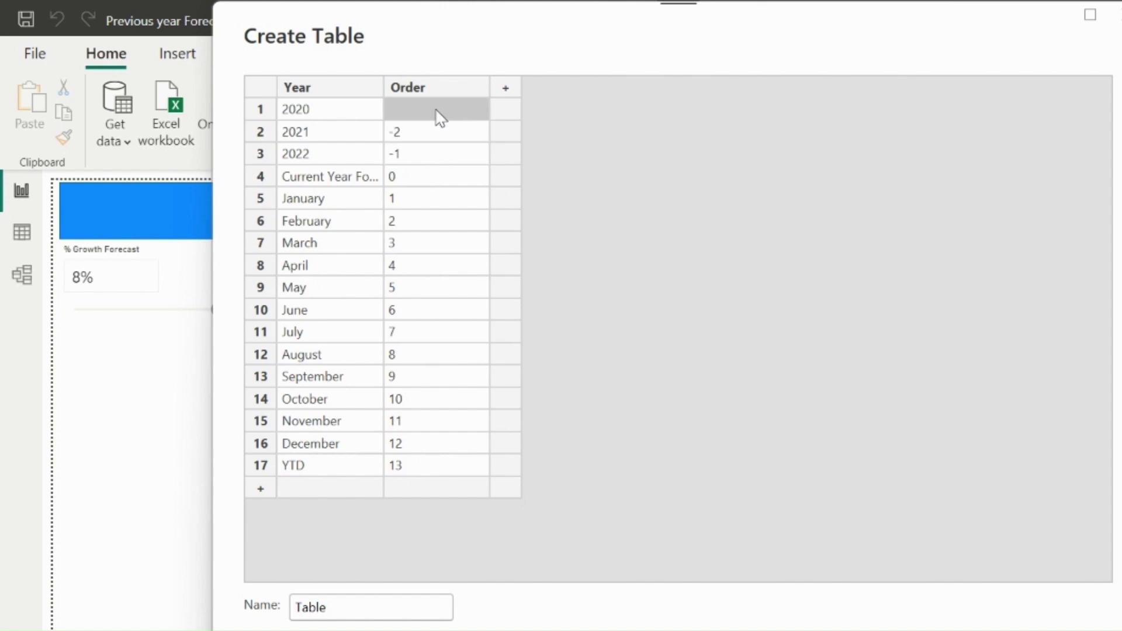
type("-3")
left_click(779, 263)
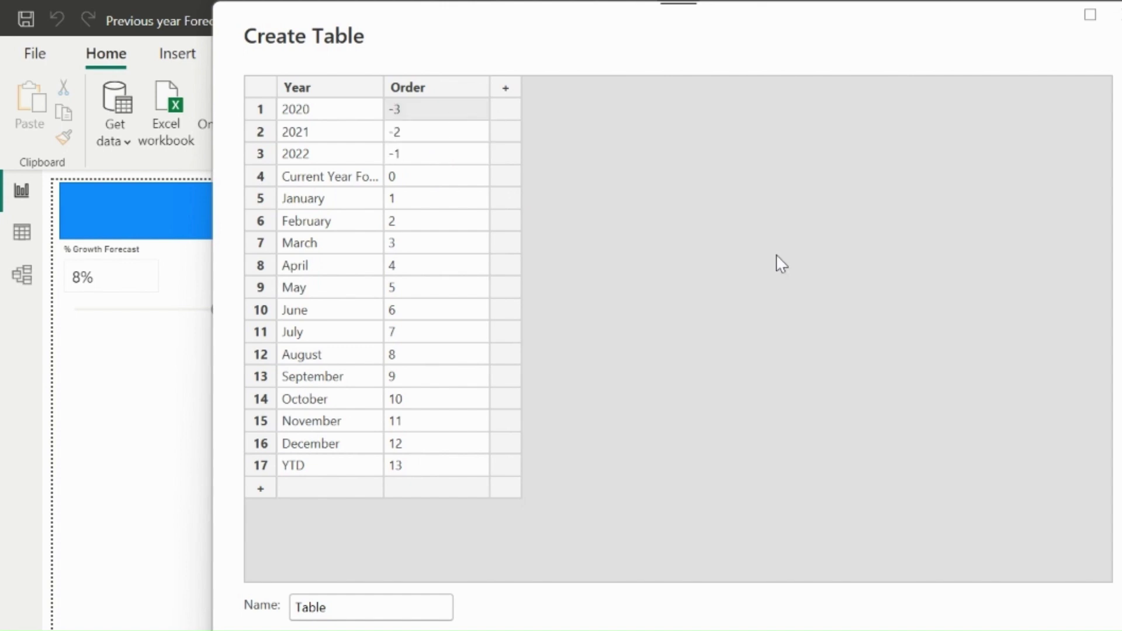
- Rename the table Period and load it into the model
double_click(311, 607)
type("Period")
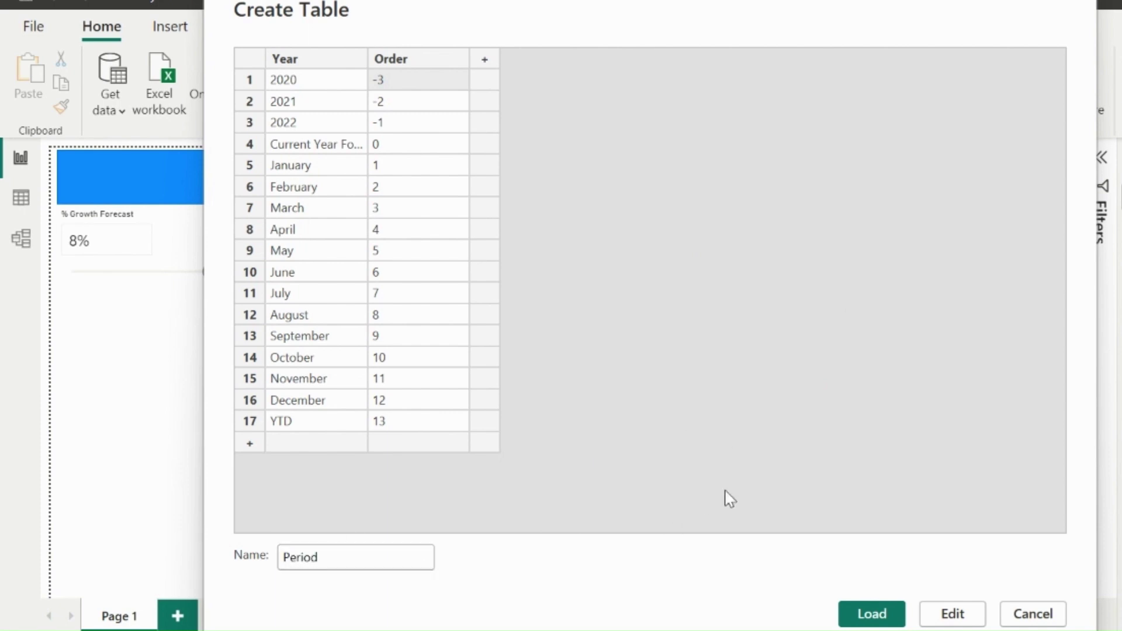
left_click(862, 613)
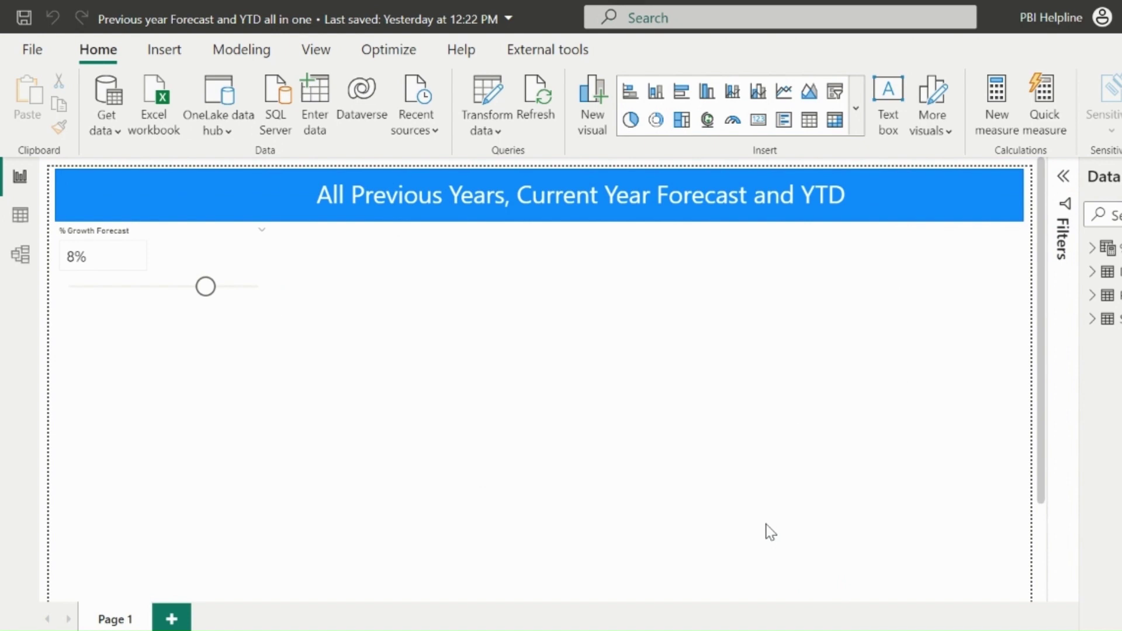
- In Table view, sort the Period Year column by Order
left_click(20, 215)
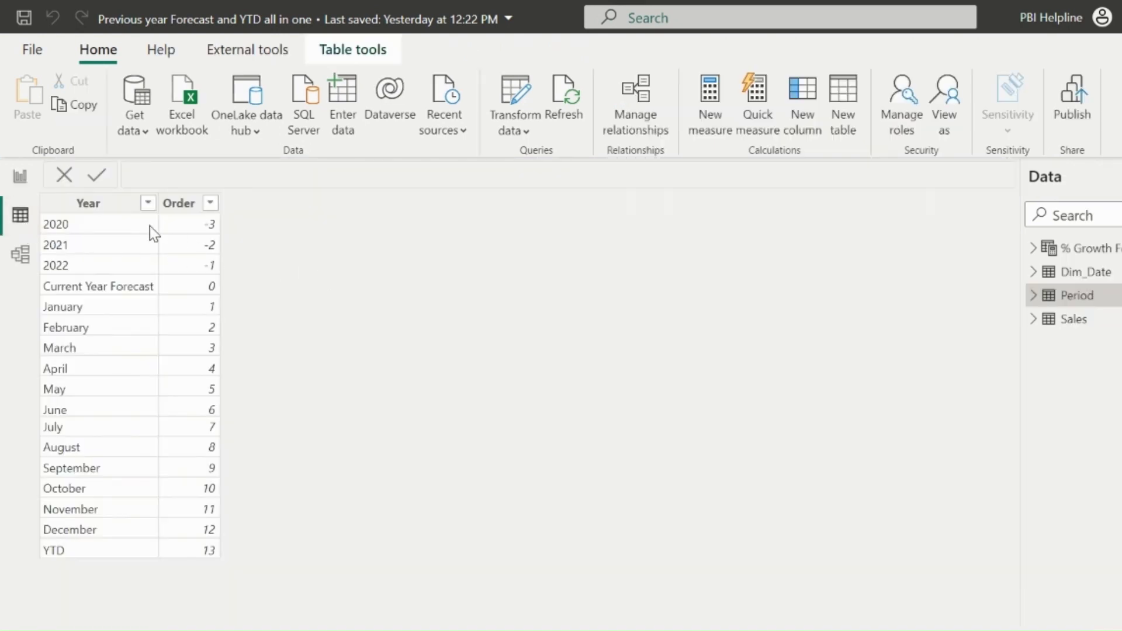
left_click(102, 205)
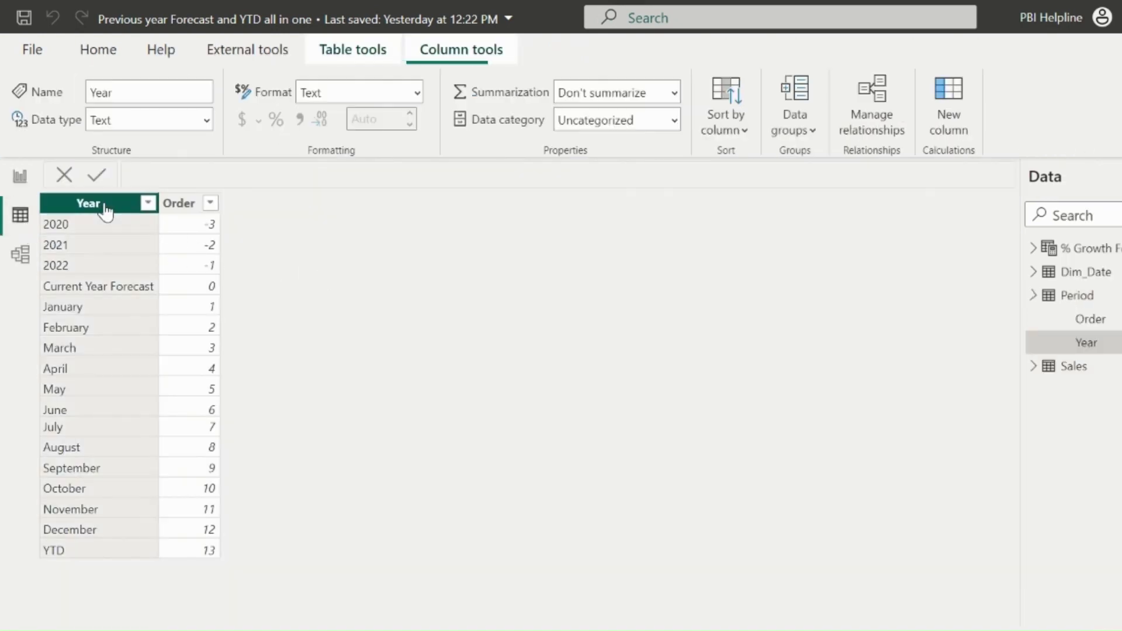
left_click(735, 138)
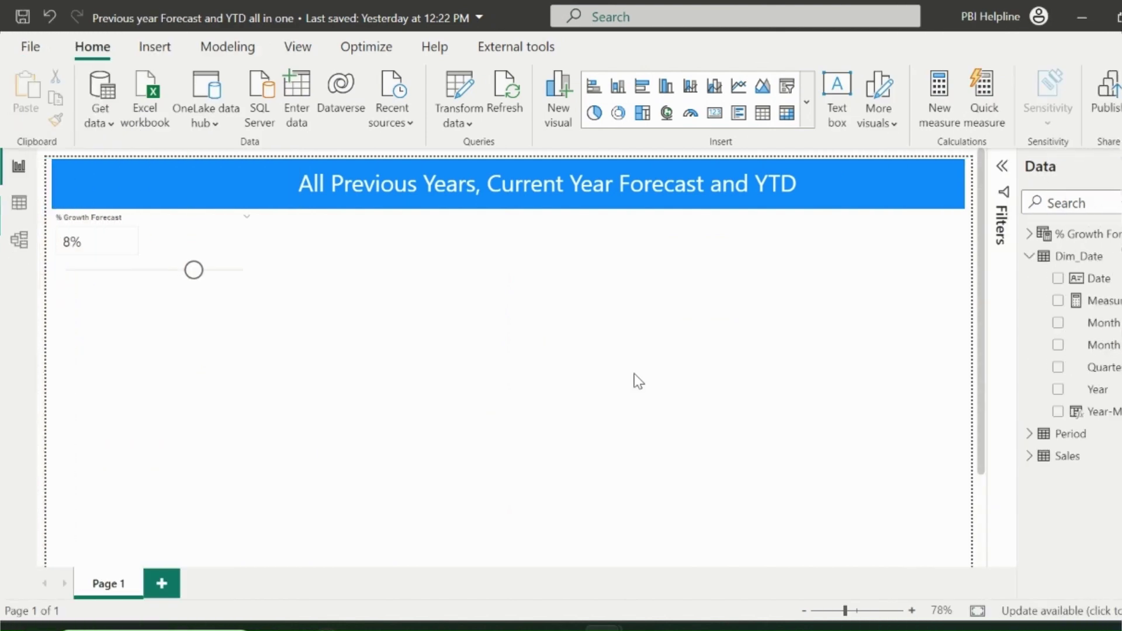
- Make Dim_Date Year a slicer beside the growth slider and select 2023
left_click(1058, 390)
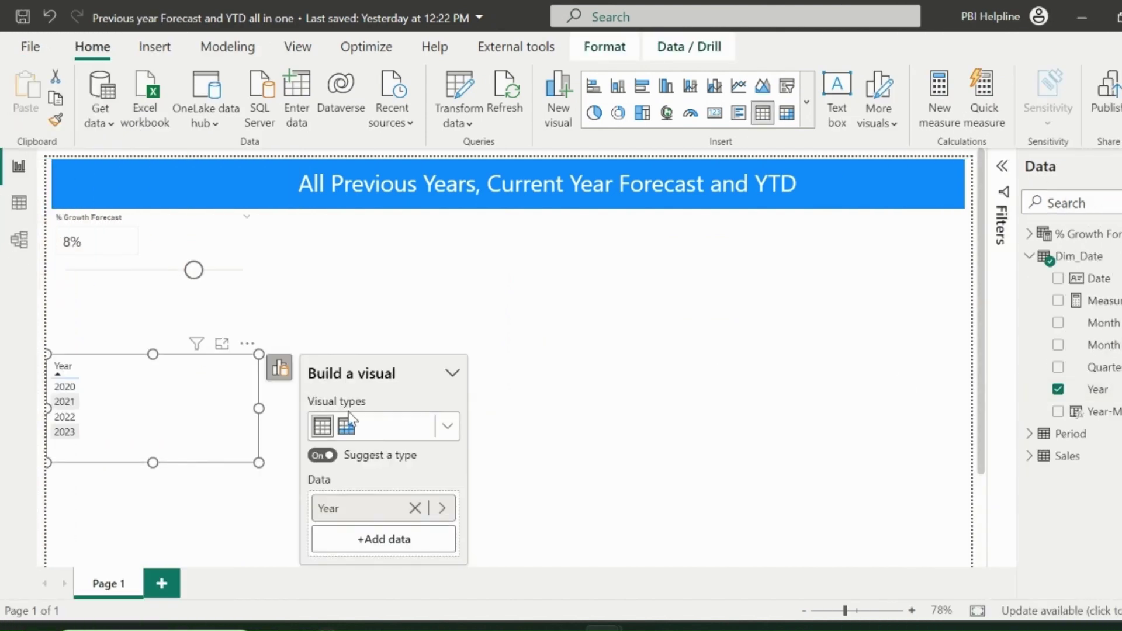
left_click(363, 426)
scroll(407, 491, "down", 2)
left_click(352, 471)
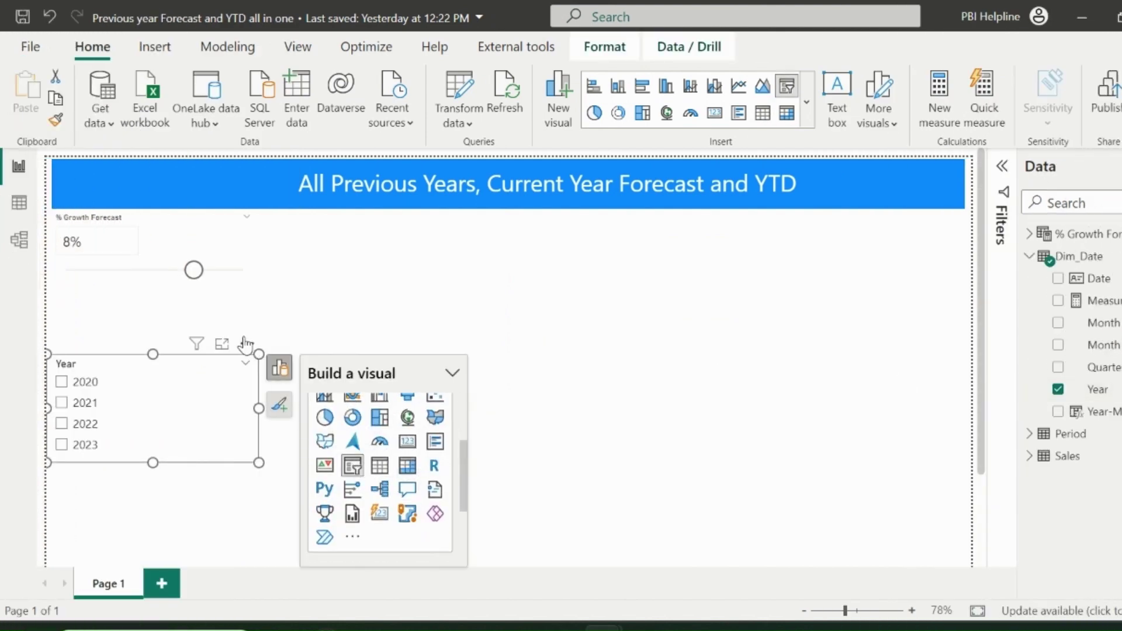
left_click_drag(249, 345, 513, 218)
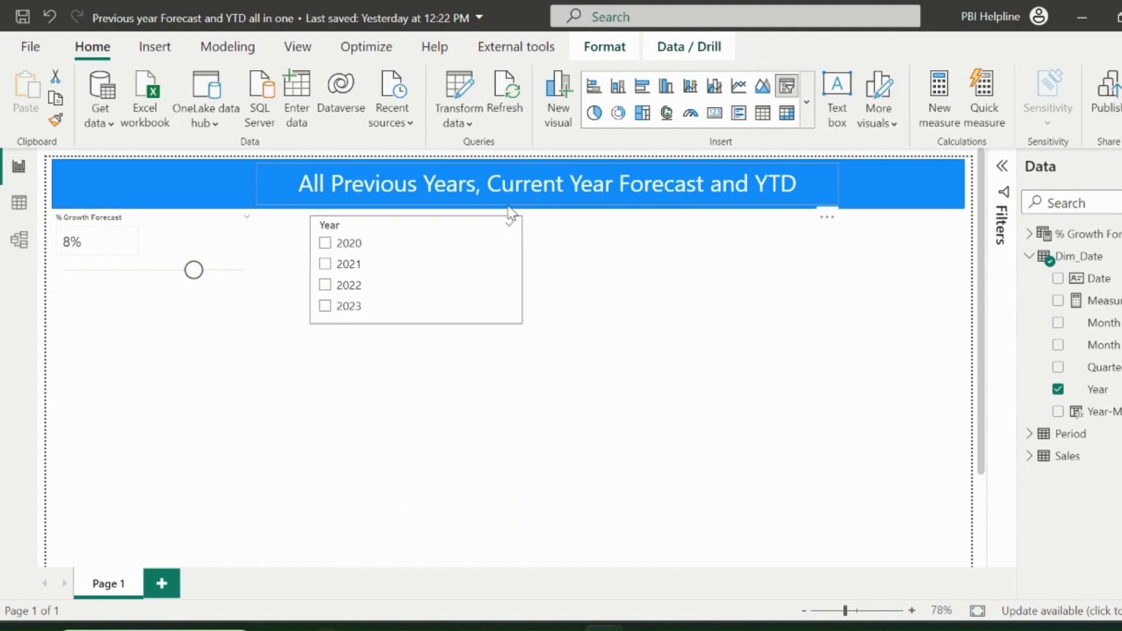
left_click(350, 299)
left_click(482, 404)
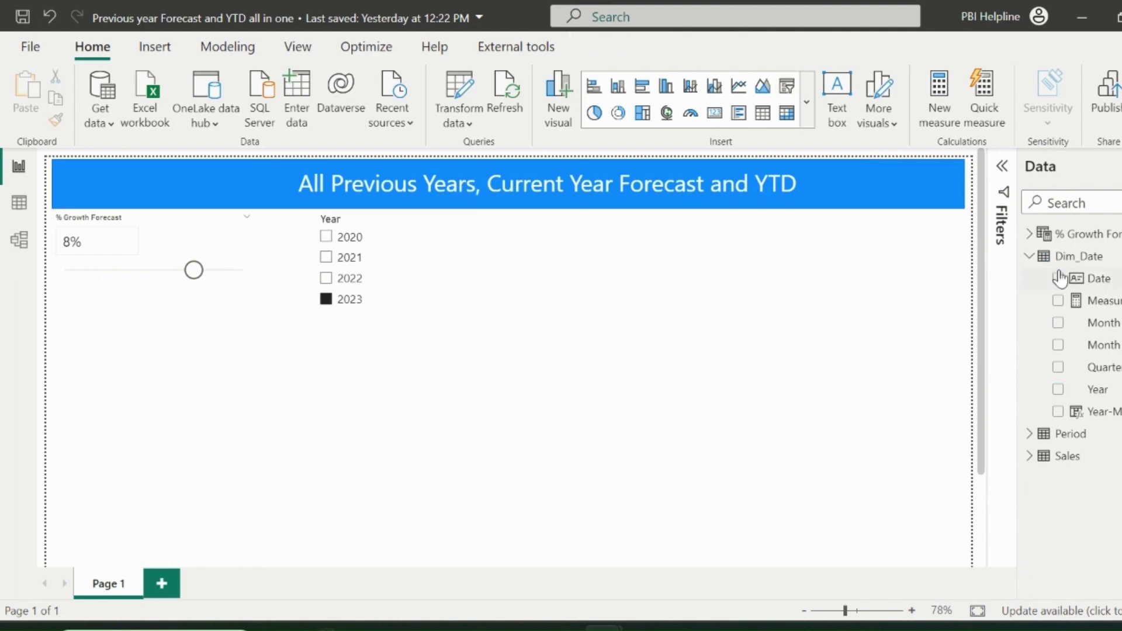
- Create a measure 'new Total Sales' on % Growth Forecast beginning SWITCH(TRUE(),
right_click(1084, 239)
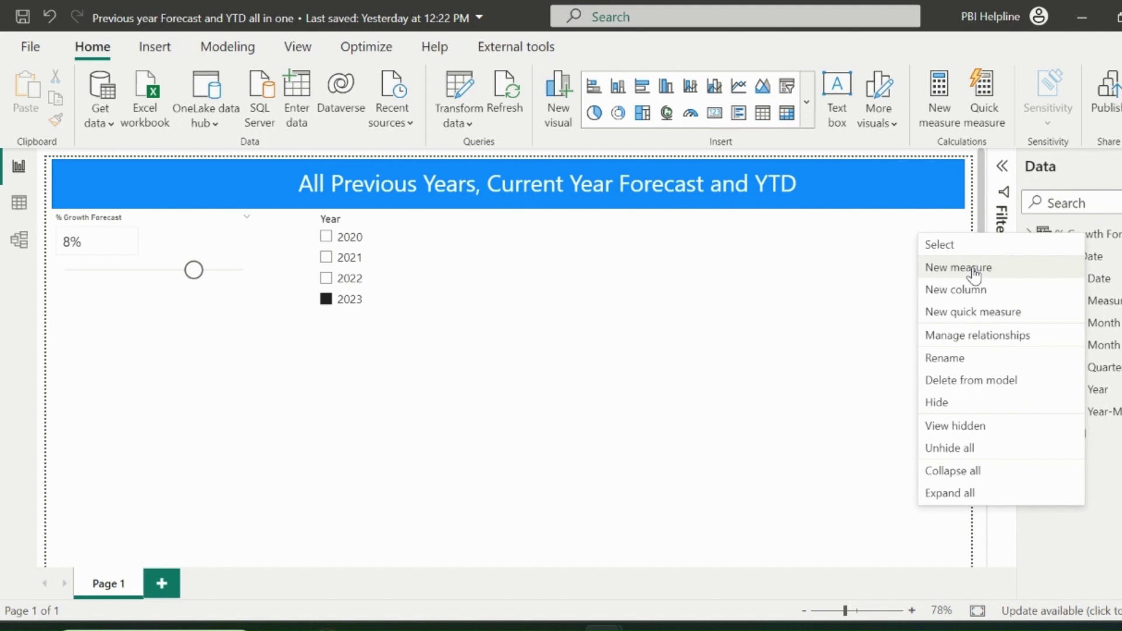
left_click(939, 269)
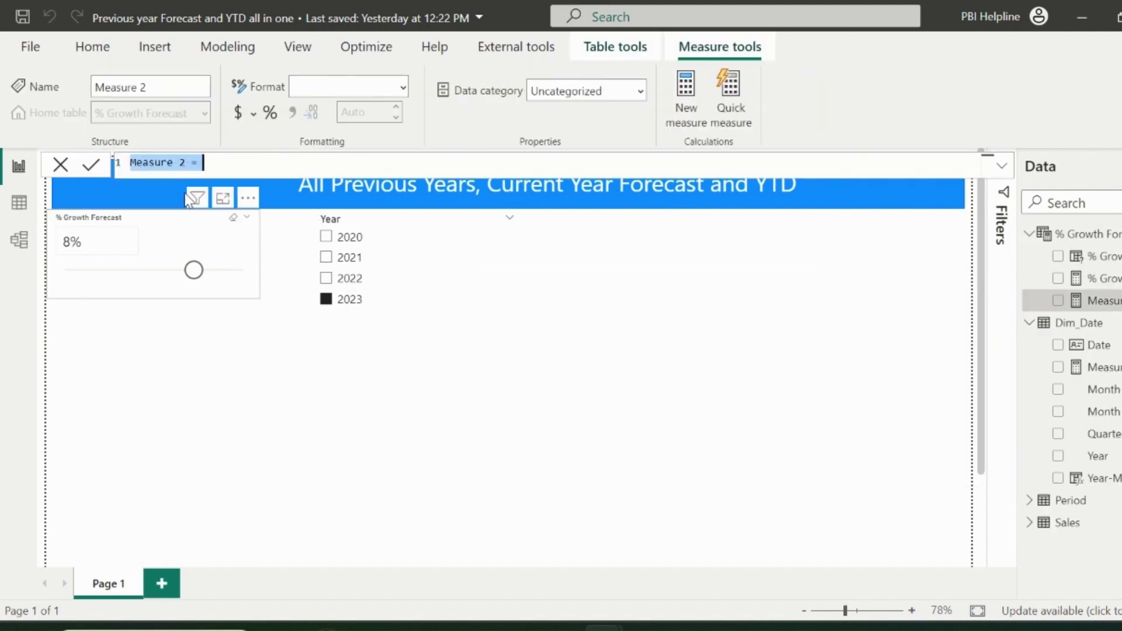
type("new Total S")
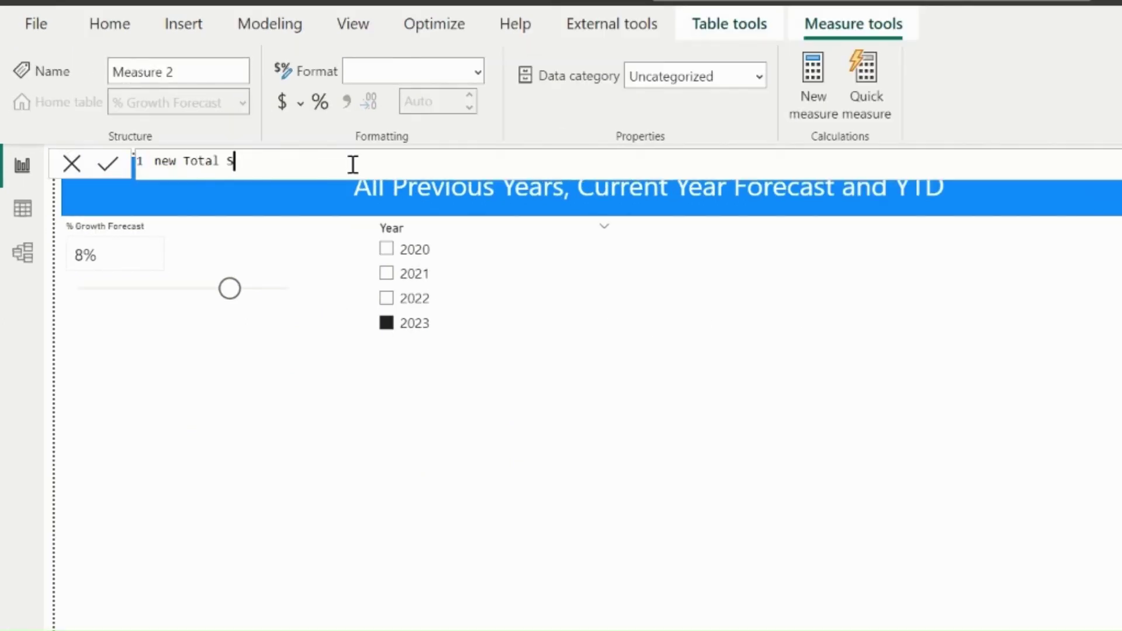
type("ales =")
key("shift+Return")
key("shift+Return")
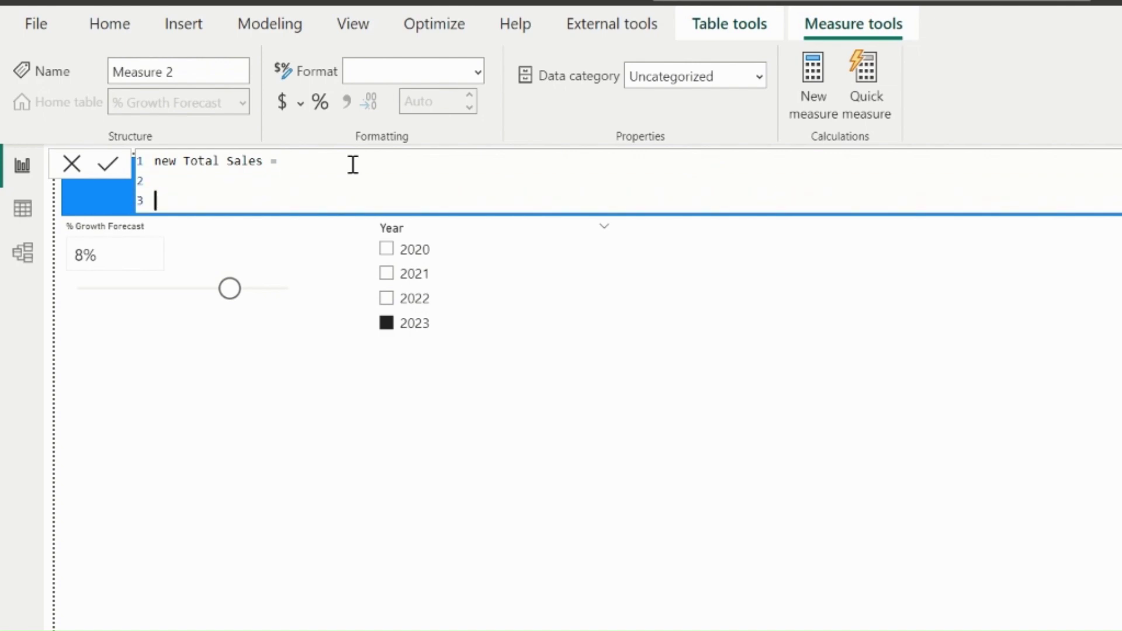
type("switch")
key("Tab")
key("shift+Return")
type("tru")
key("Tab")
type(")")
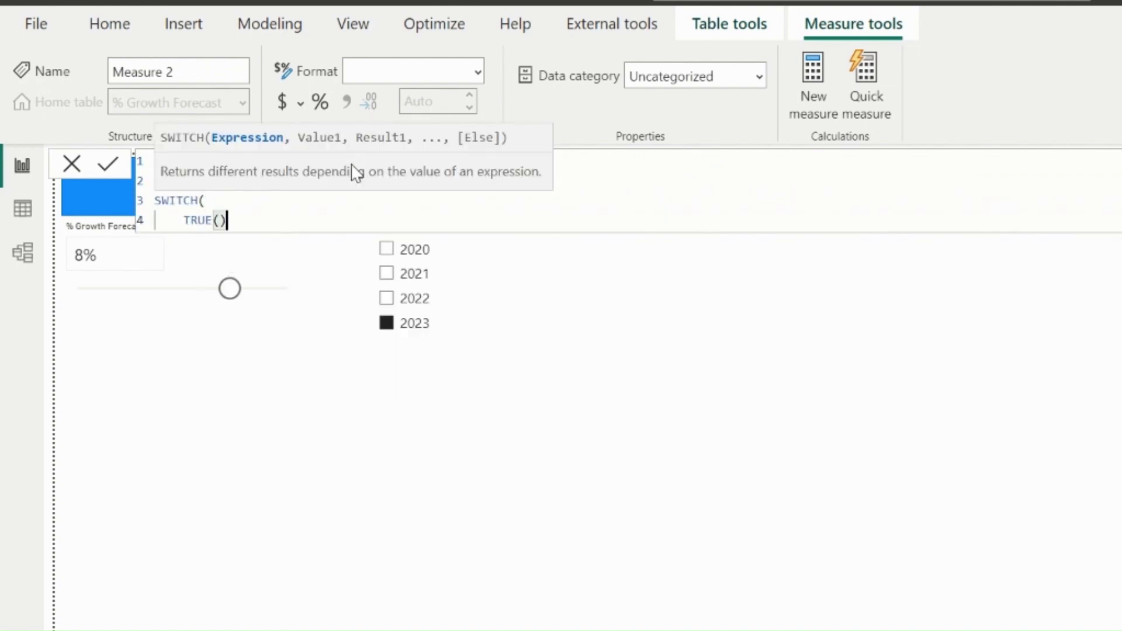
type(",")
key("shift+Return")
- Add the first condition SELECTEDVALUE(Period[Order]) = 0
type("selected")
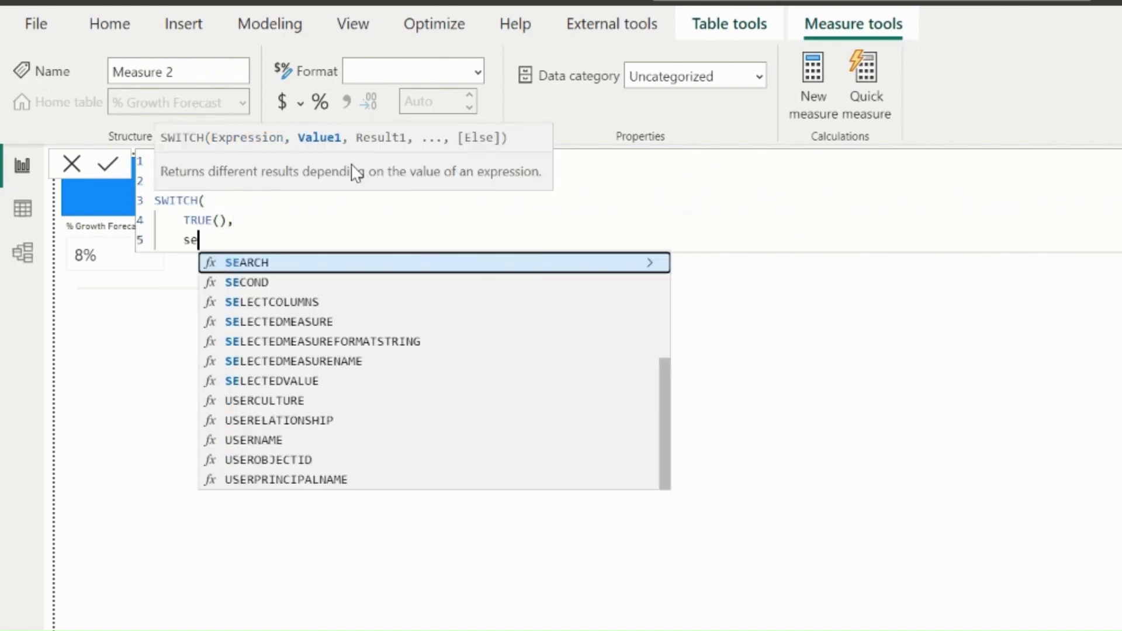
key("Down")
key("Down")
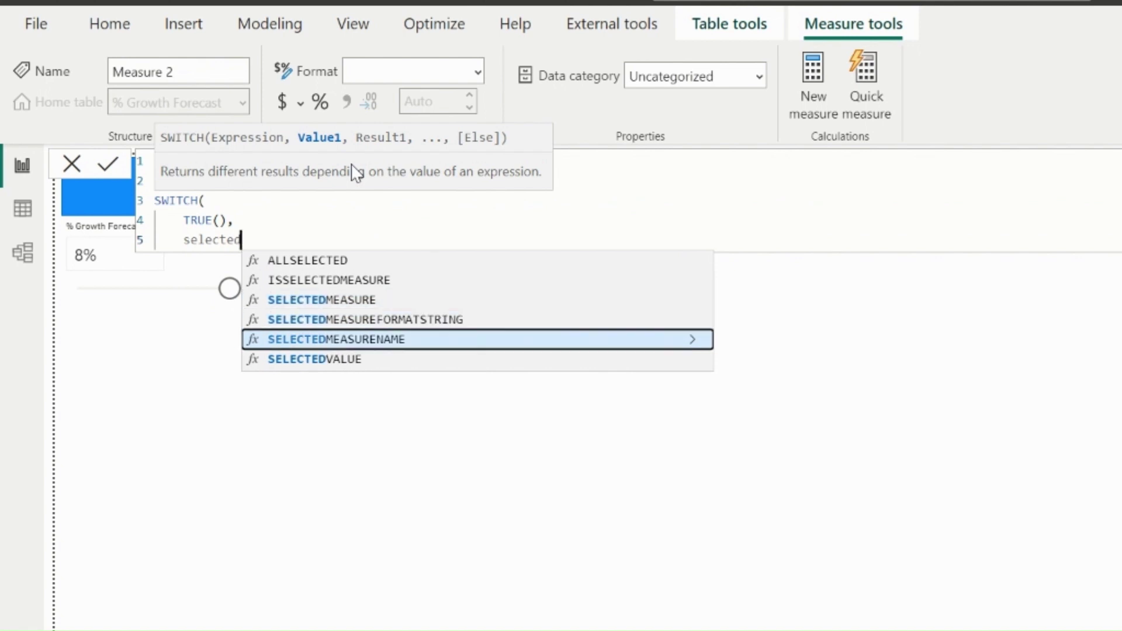
key("Down")
key("Tab")
type("order")
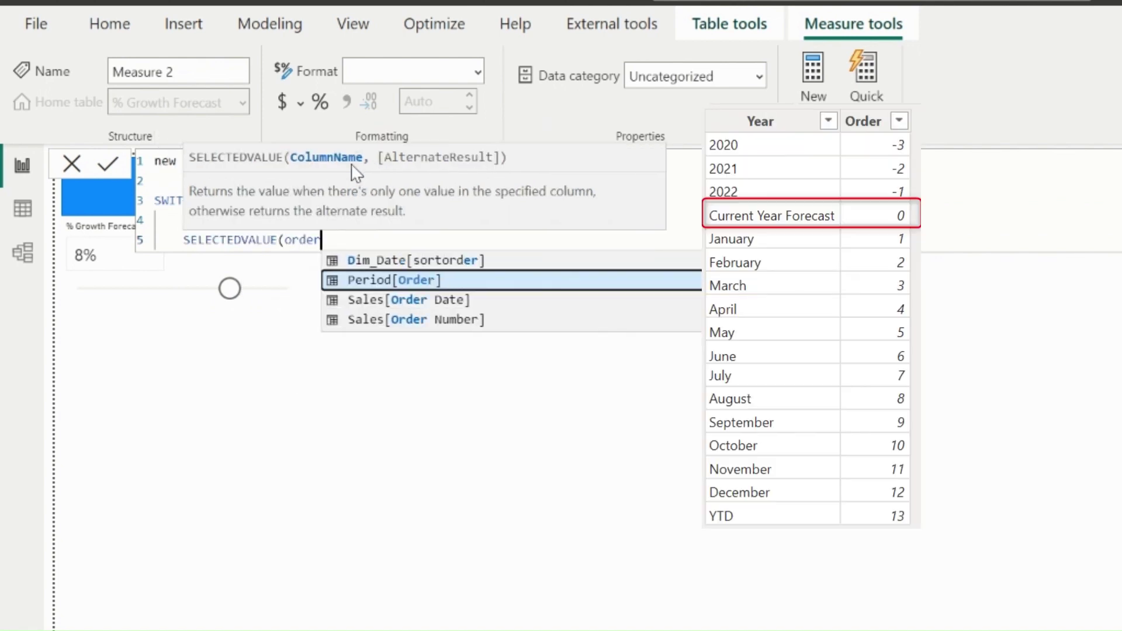
key("Tab")
type(")")
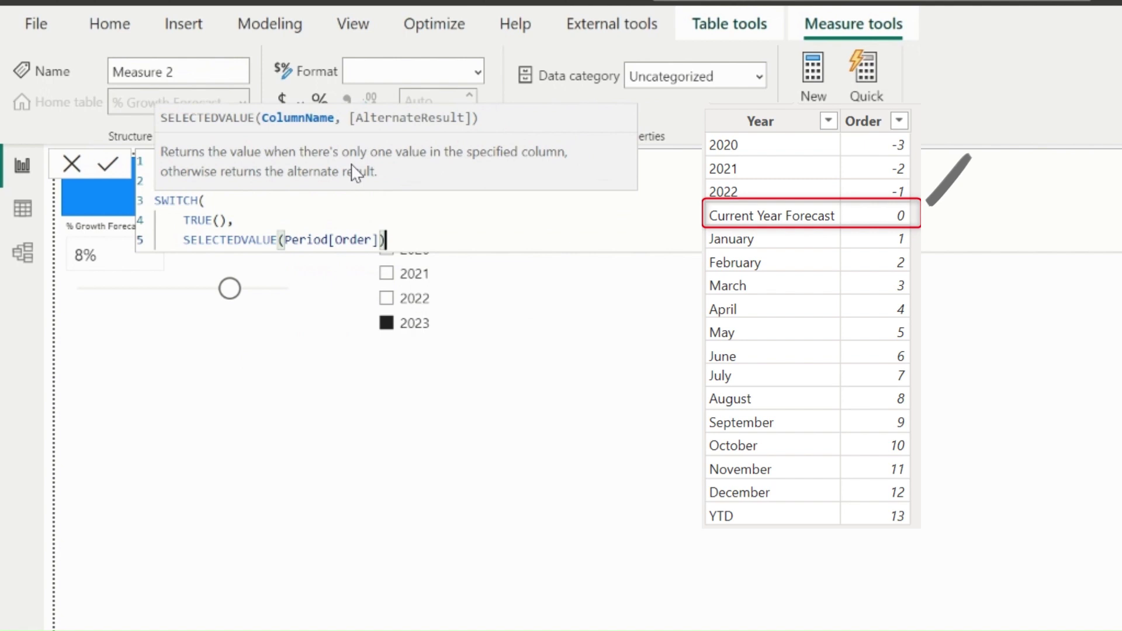
type(" = 0,")
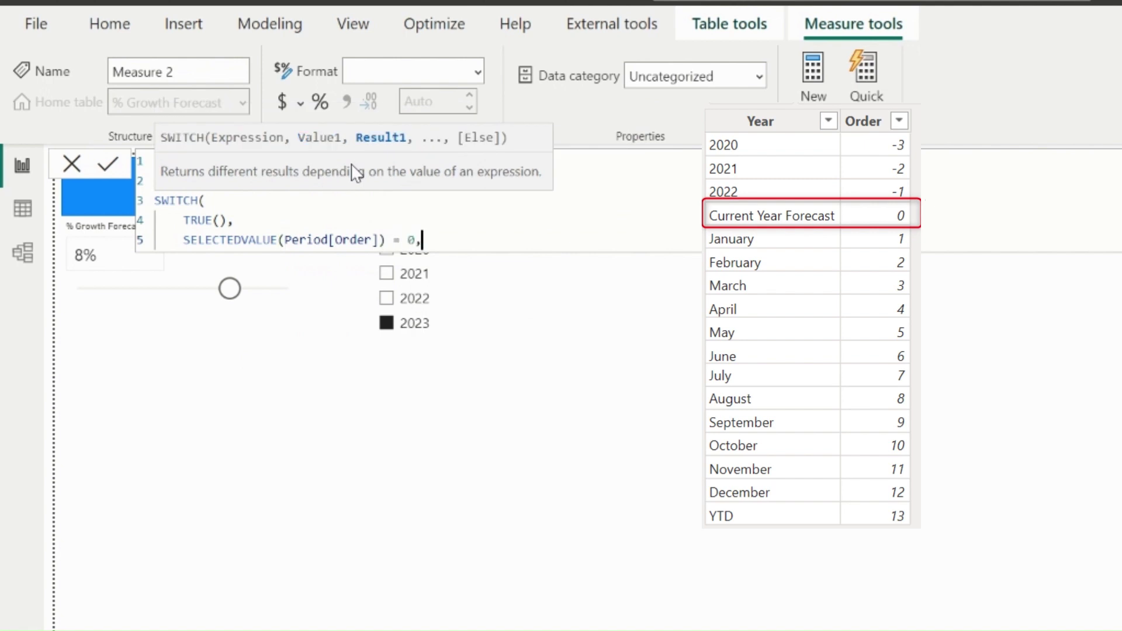
key("Return")
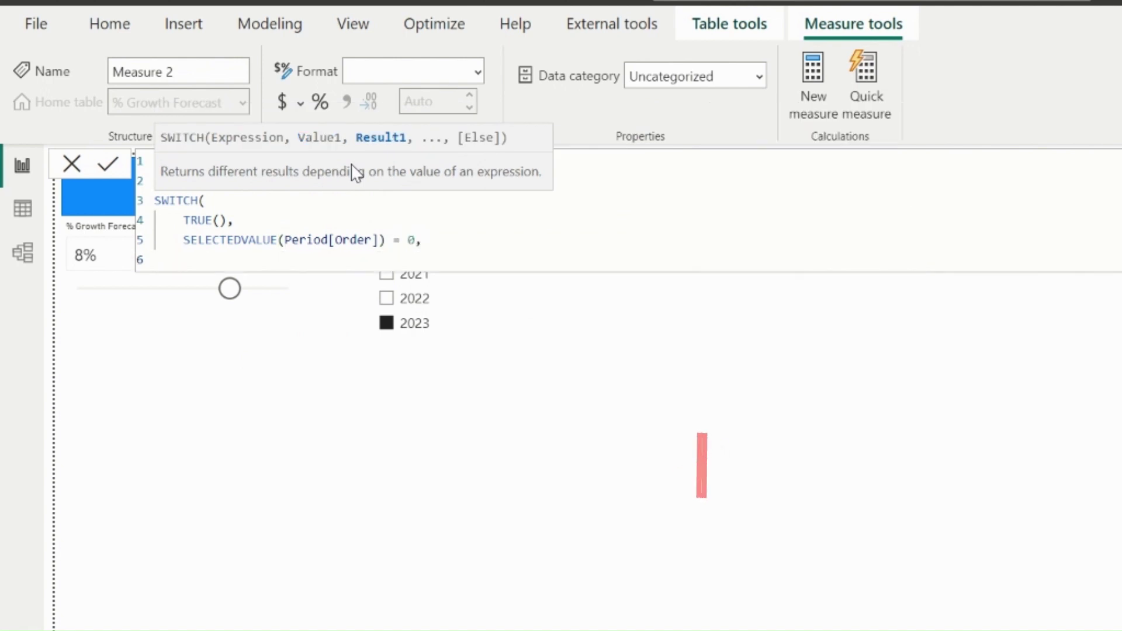
- Return CALCULATE([Total Sales], PREVIOUSYEAR(Dim_Date[Date])) for that condition
type("ca")
key("Tab")
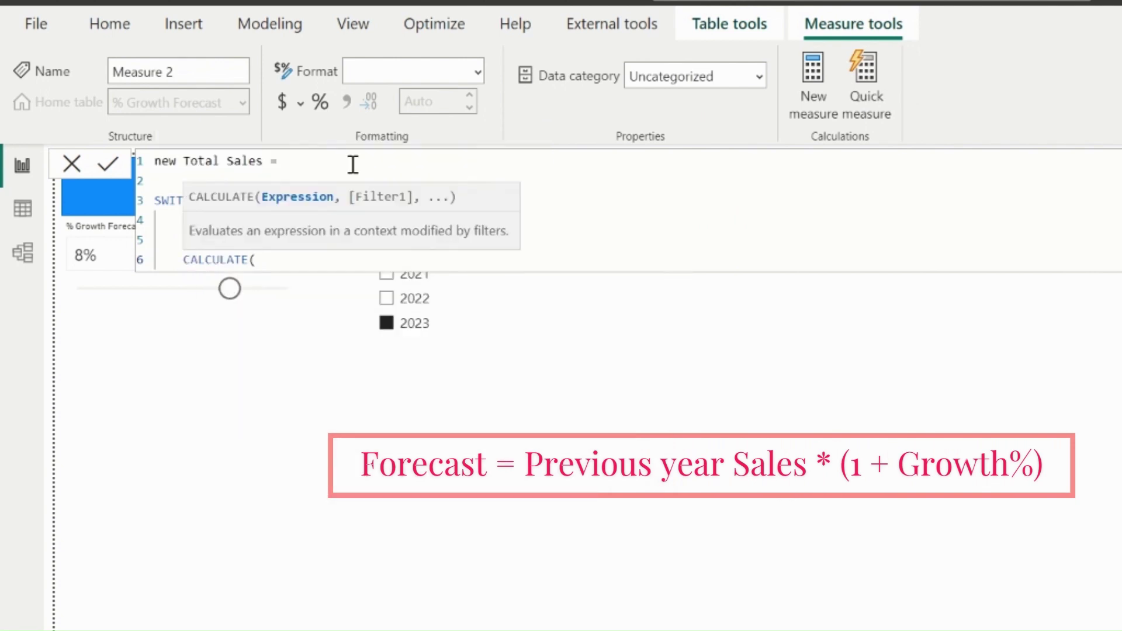
key("Return")
type("Total")
key("Down")
key("Tab")
type(",")
key("Return")
type("pr")
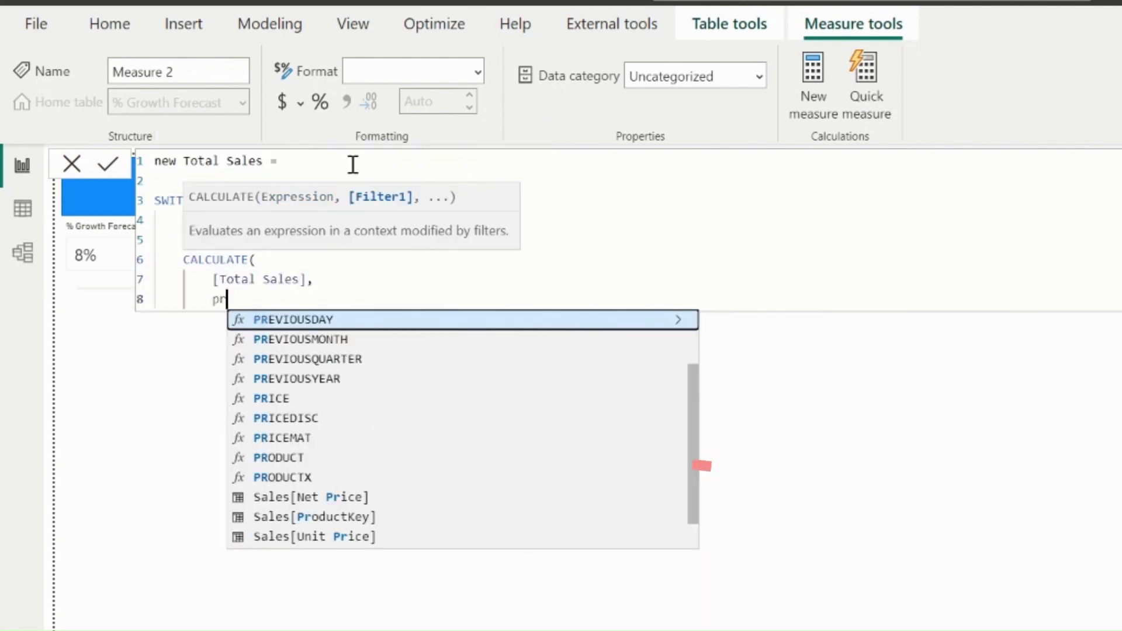
type("ev")
key("Down")
key("Down")
key("Down")
key("Tab")
type("date")
key("Down")
key("Down")
key("Down")
key("Down")
key("Down")
key("Down")
key("Down")
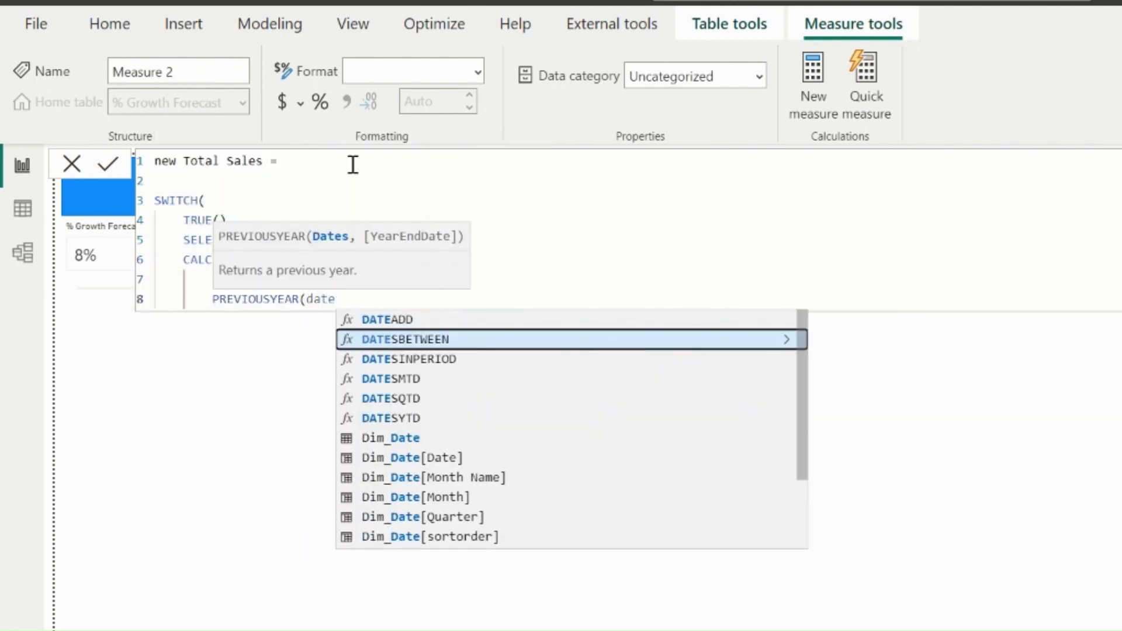
key("Tab")
type(")")
key("Return")
- Multiply the previous-year sales by (1 + SELECTEDVALUE of % Growth Forecast)
type(")")
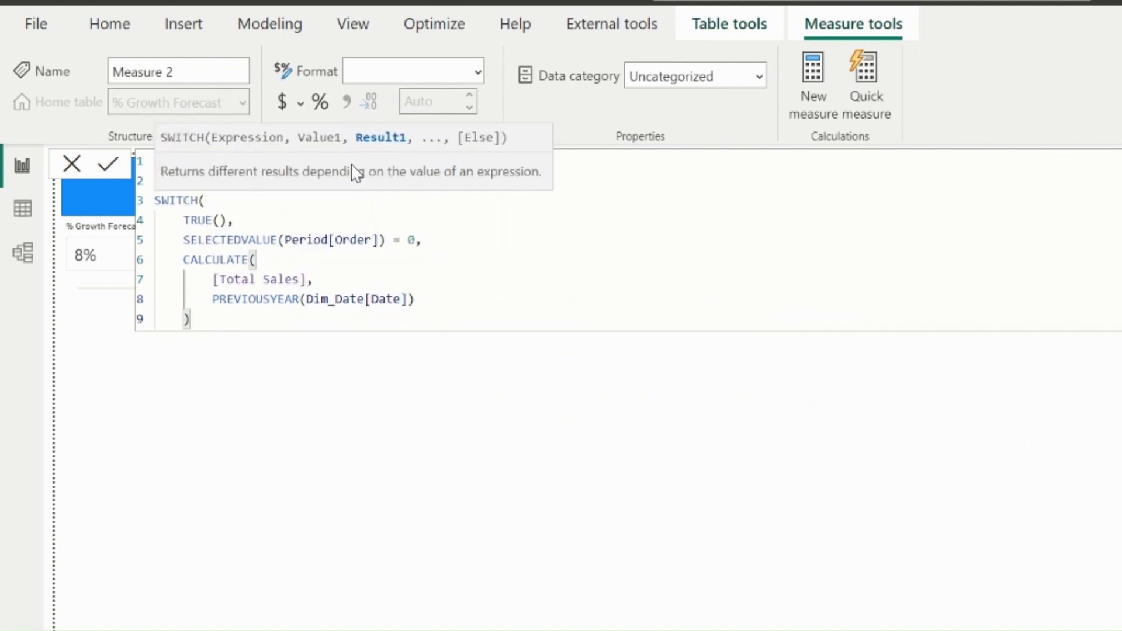
type(" * (1+ selected")
key("Down")
key("Down")
key("Tab")
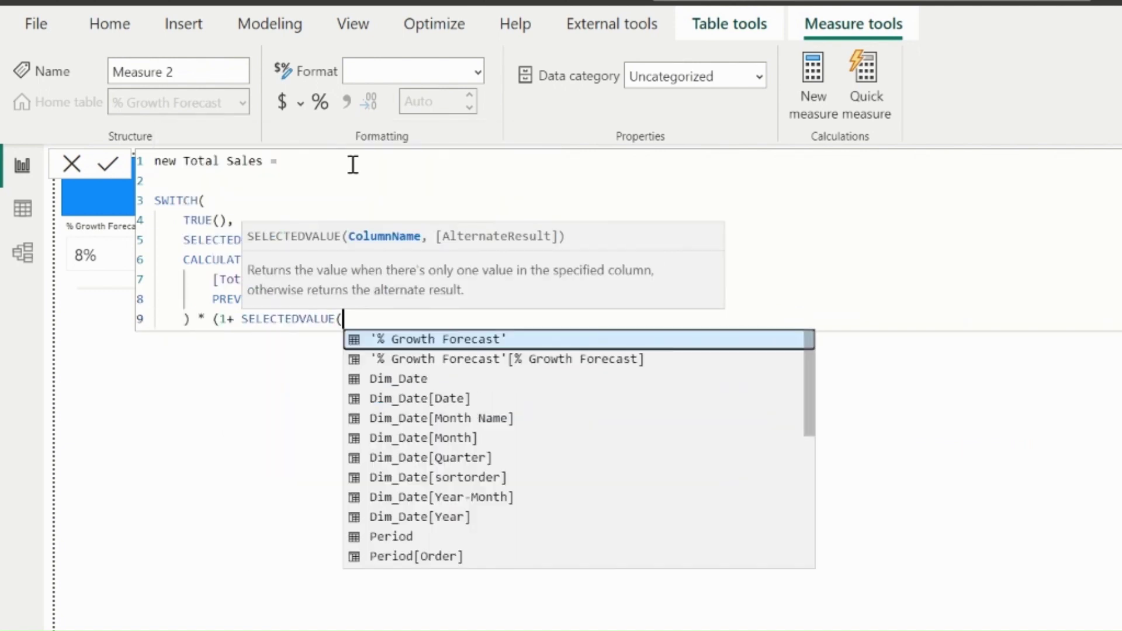
type("gr")
key("Down")
key("Tab")
type("))")
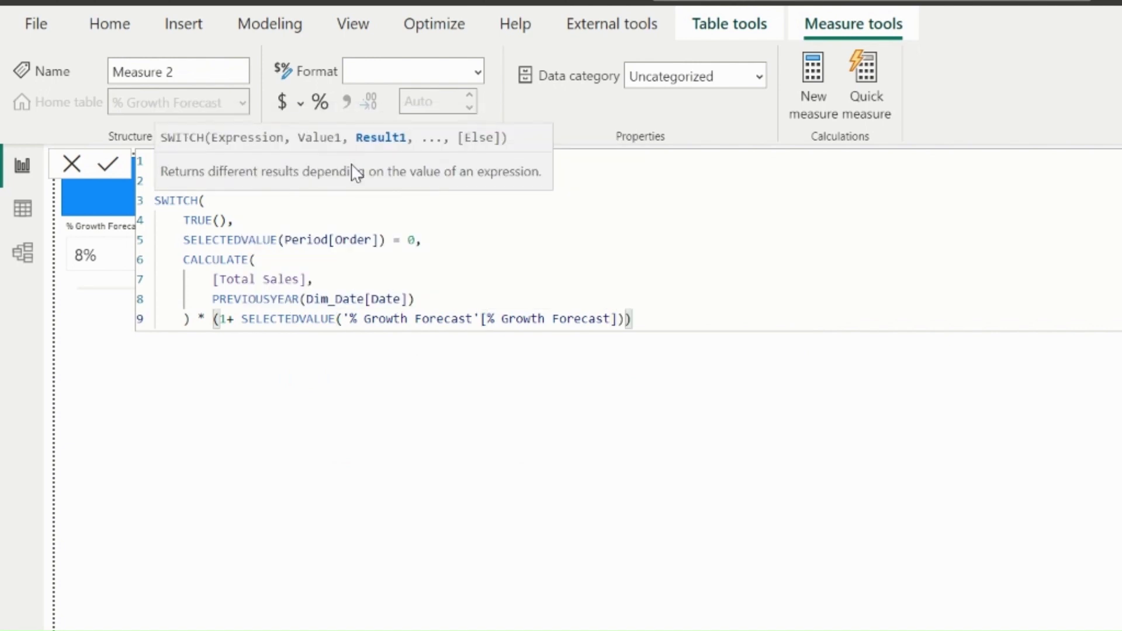
type(",")
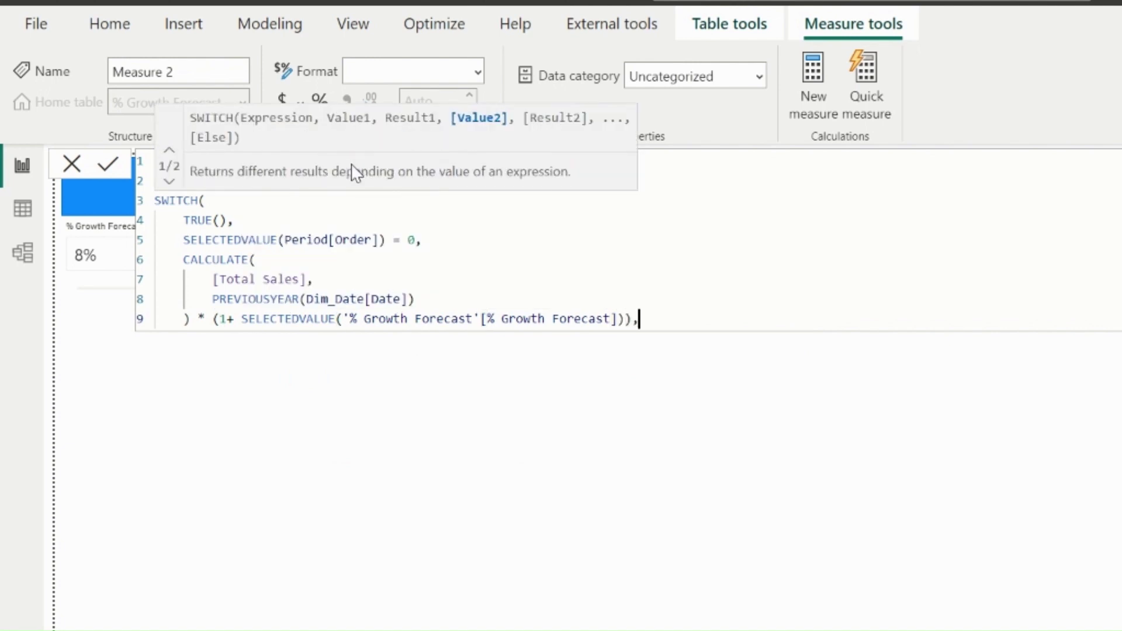
- Add the next SWITCH condition SELECTEDVALUE(Period[Order]) < 0
key("shift+Return")
key("shift+Return")
type("selected")
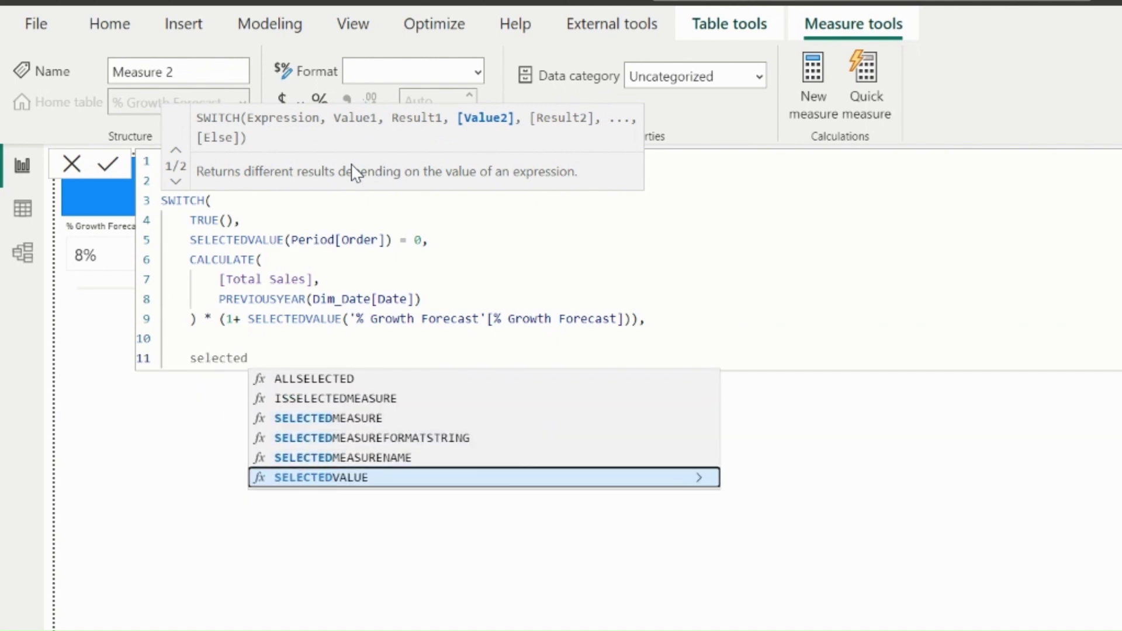
key("Tab")
type("order")
key("Tab")
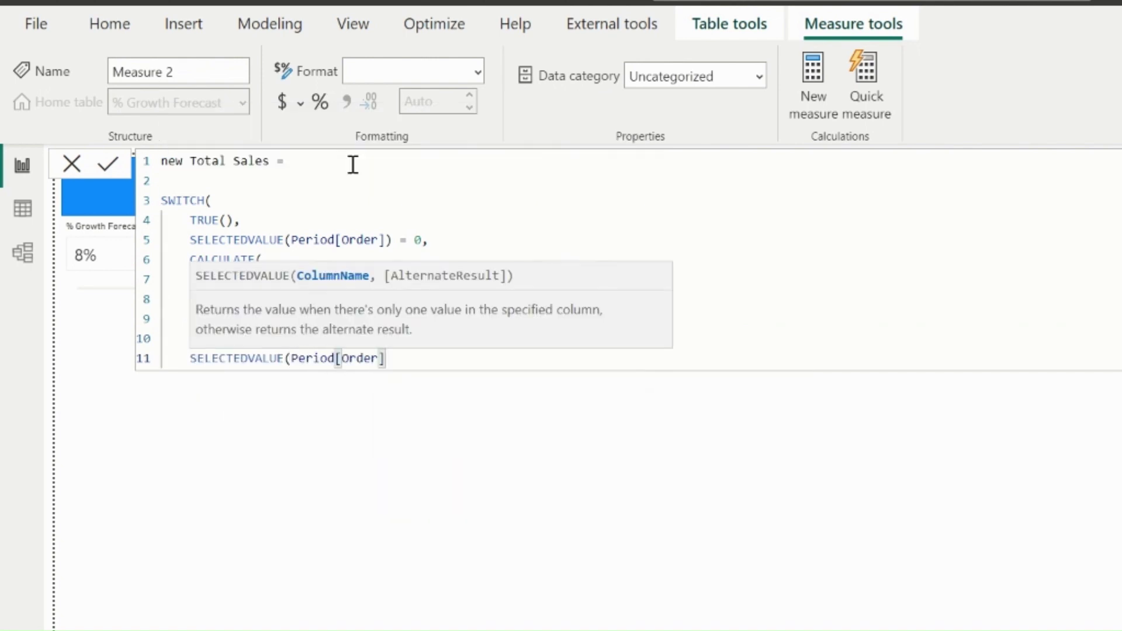
type(") < 0,")
key("shift+Return")
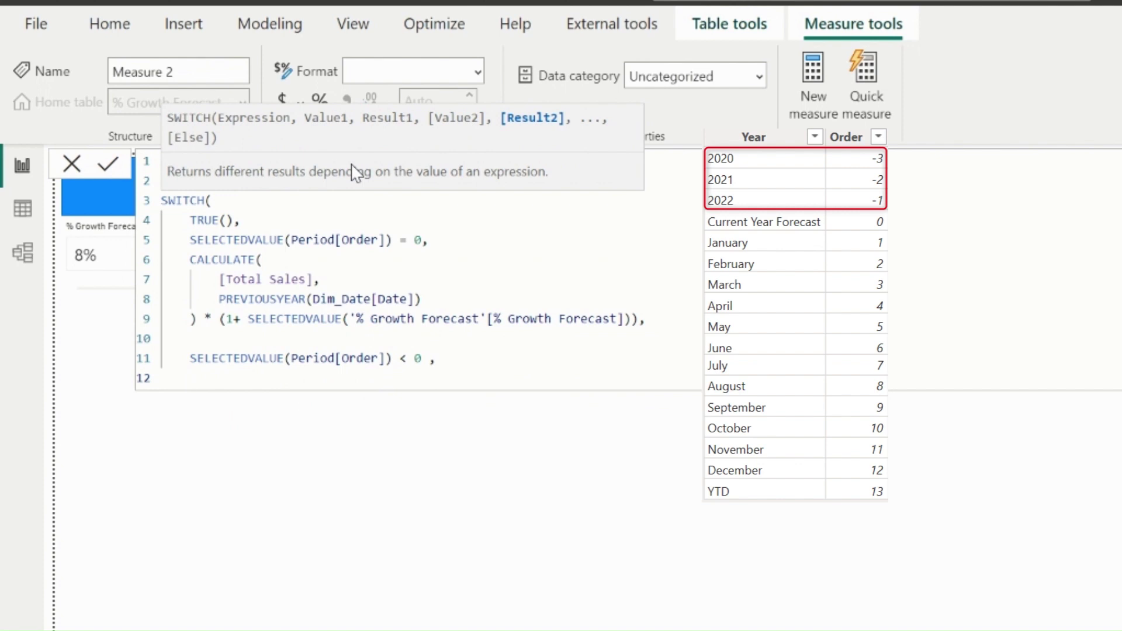
- Start a CALCULATE with [Total Sales] as its expression
type("calc")
key("Tab")
key("shift+Return")
type("tot")
key("Down")
key("Tab")
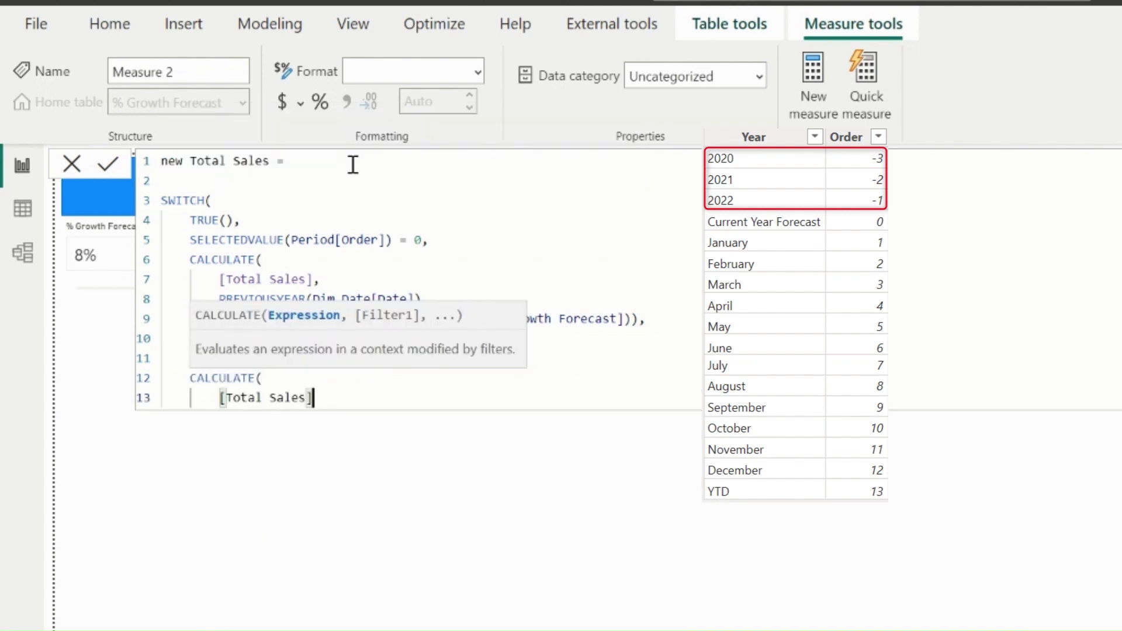
type(",")
key("shift+Return")
- Filter it by Dim_Date[Year] = SELECTEDVALUE(Period[Year]) and close the CALCULATE
type("year")
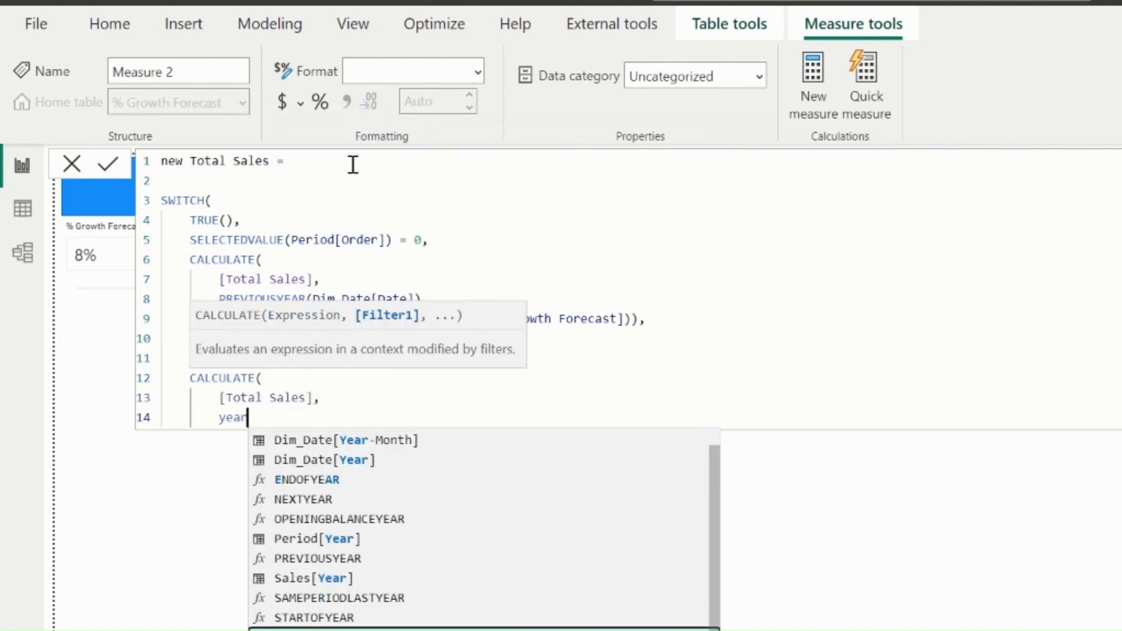
key("Up")
key("Down")
key("Down")
key("Tab")
type("= select")
key("Down")
key("Down")
key("Down")
key("Down")
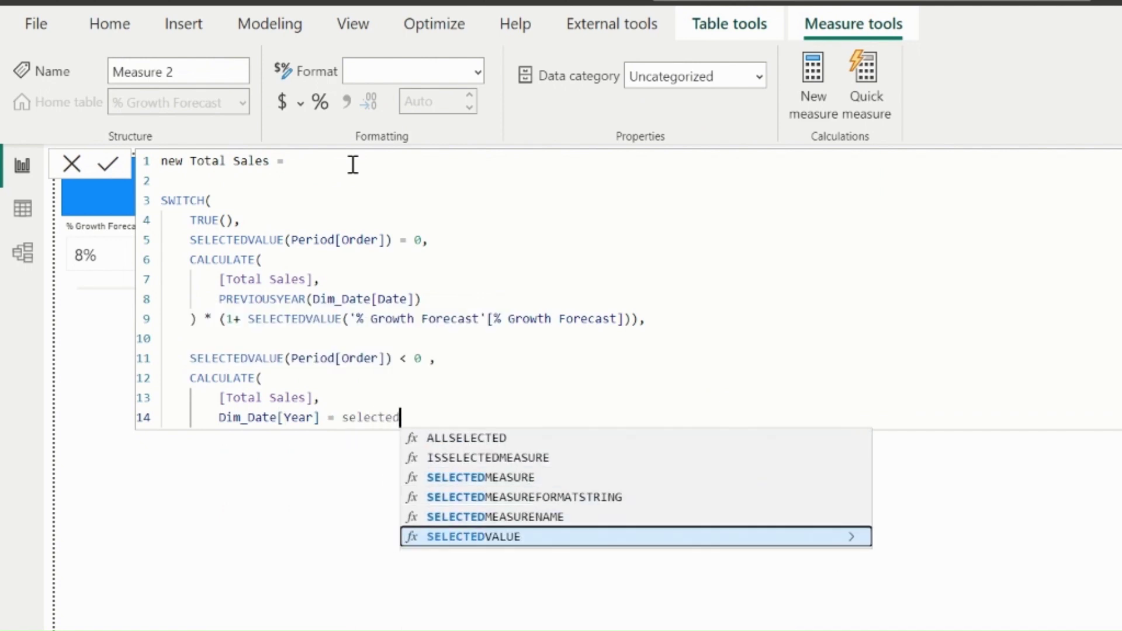
key("Tab")
type("year")
key("Down")
key("Tab")
type(")")
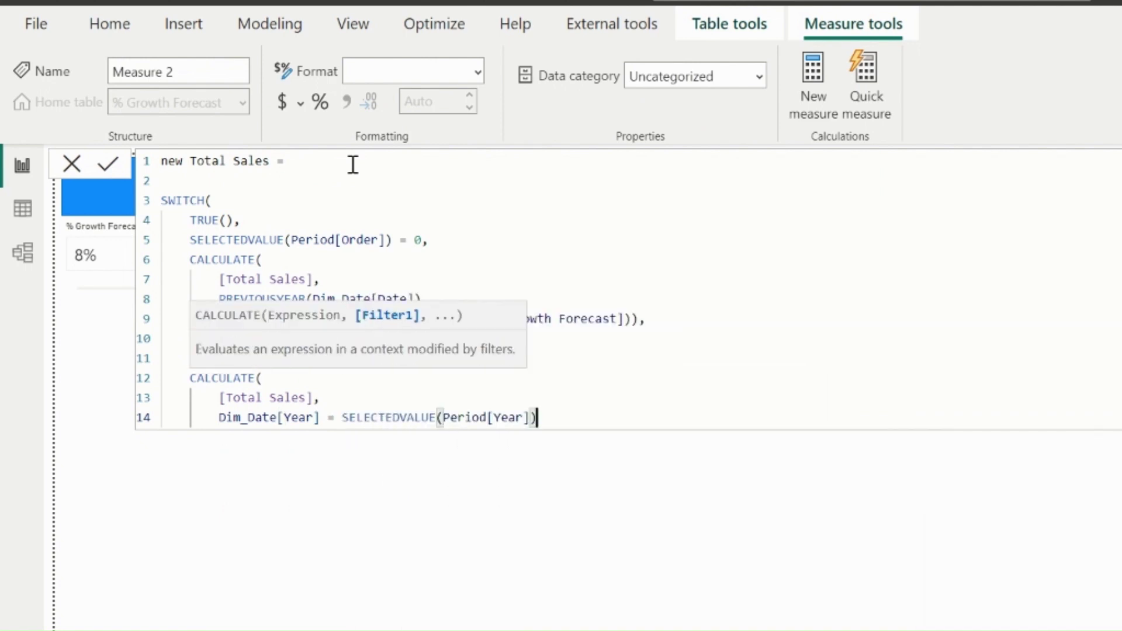
key("shift+Return")
type(")")
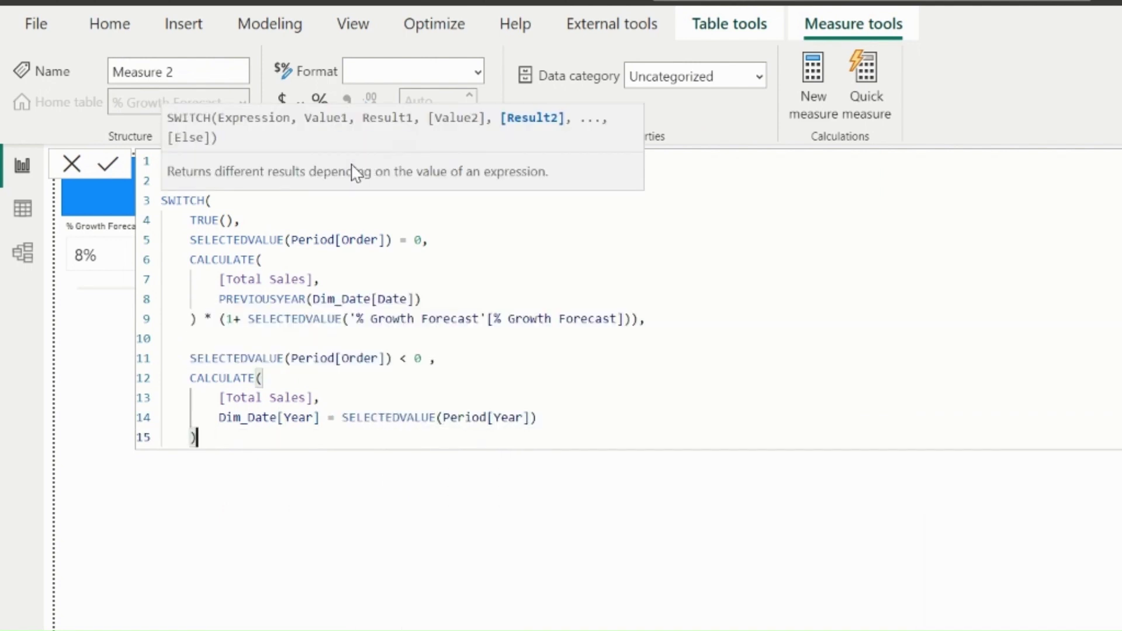
type(",")
- Write the month-range condition SELECTEDVALUE(Period[Order]) >= 1 && SELECTEDVALUE(Period[Order]) <= 12
key("shift+Return")
key("shift+Return")
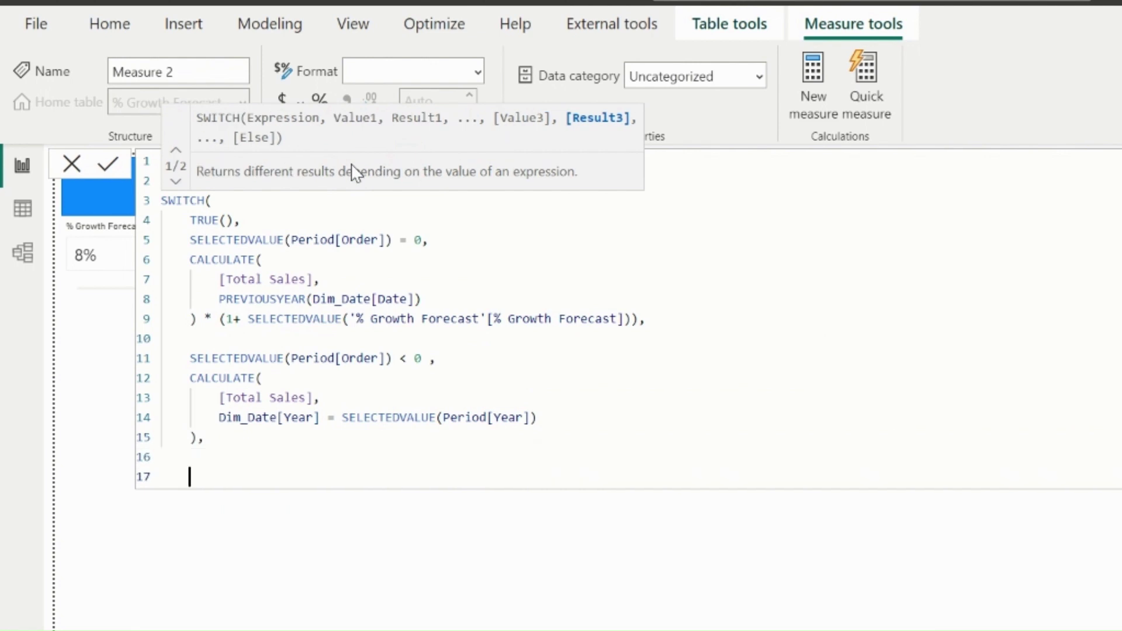
type("sel")
type("edvalue(order")
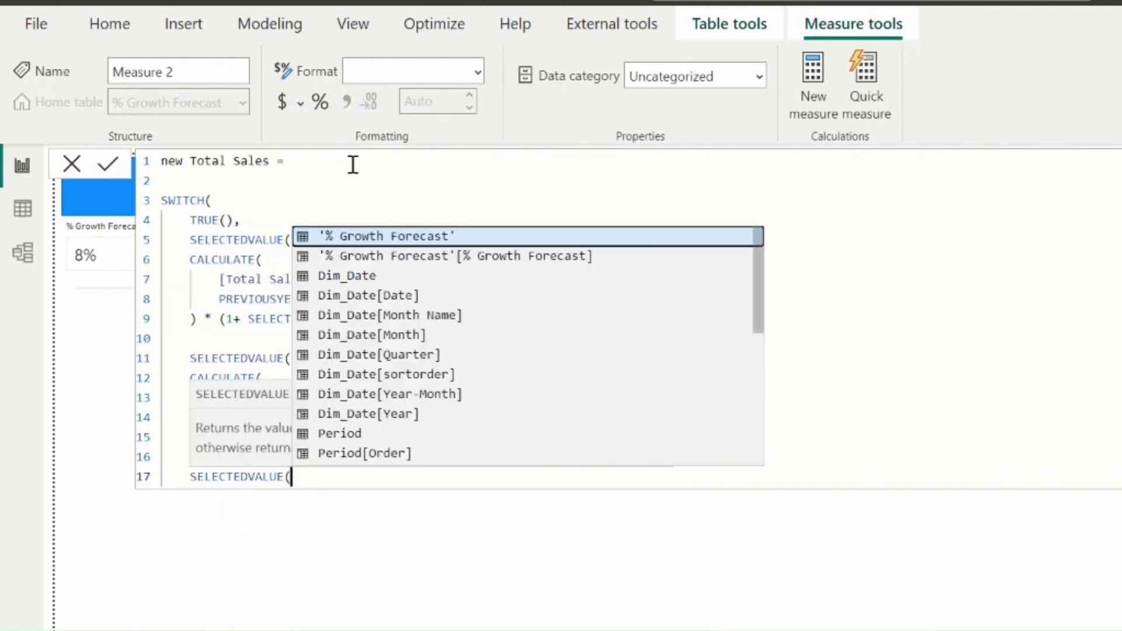
key("Tab")
type(") >= 1 ")
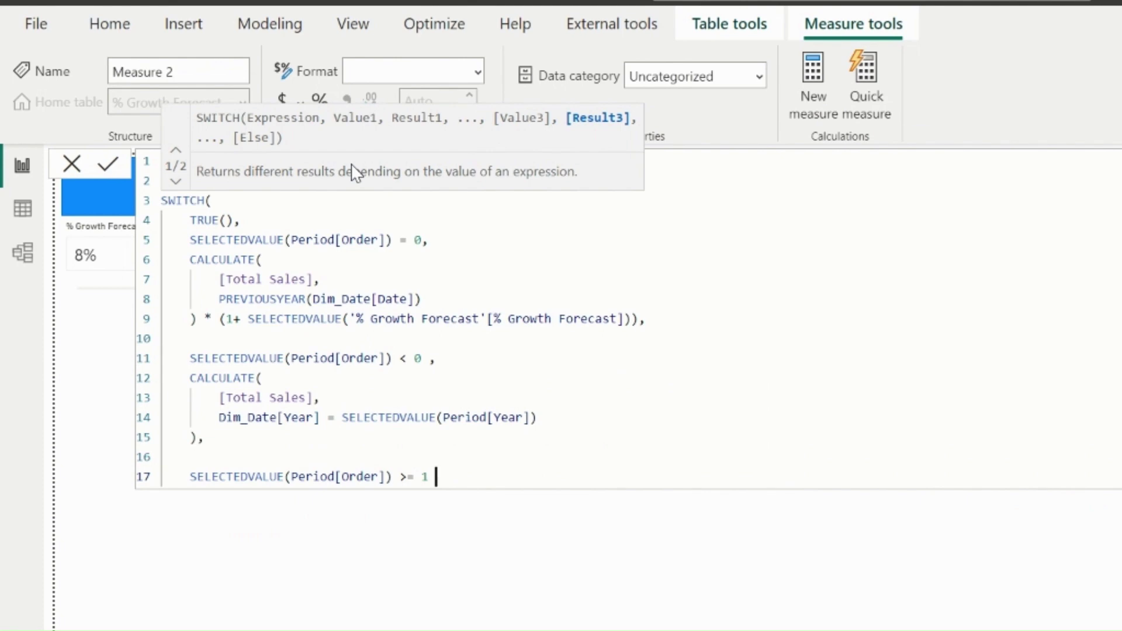
type("&& selectedvalue(order")
key("Tab")
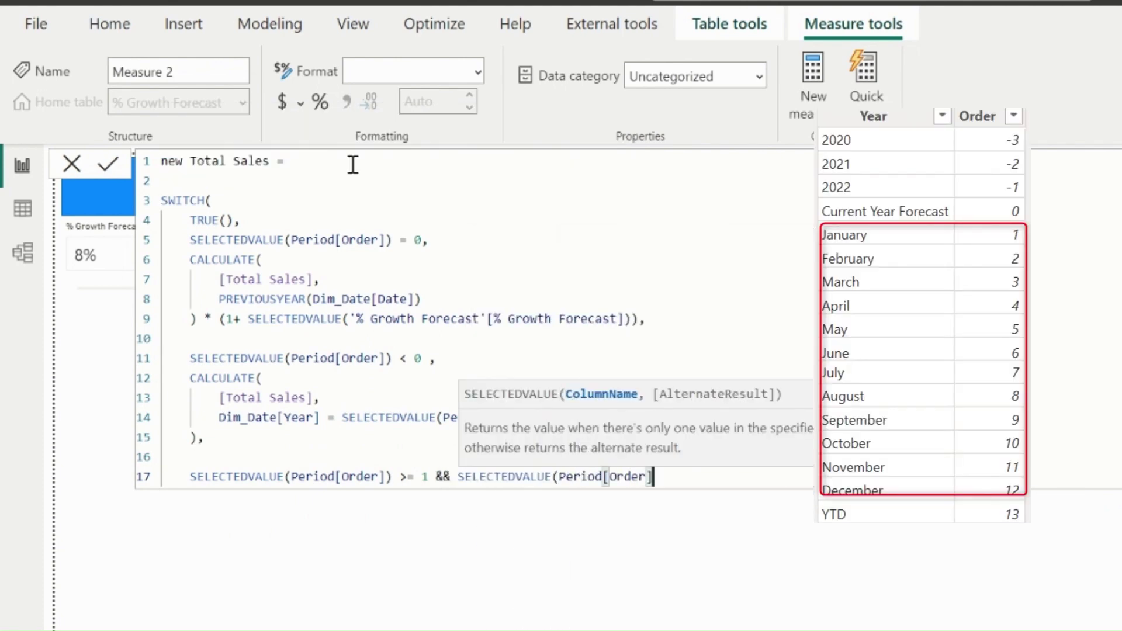
type(") <= 12,")
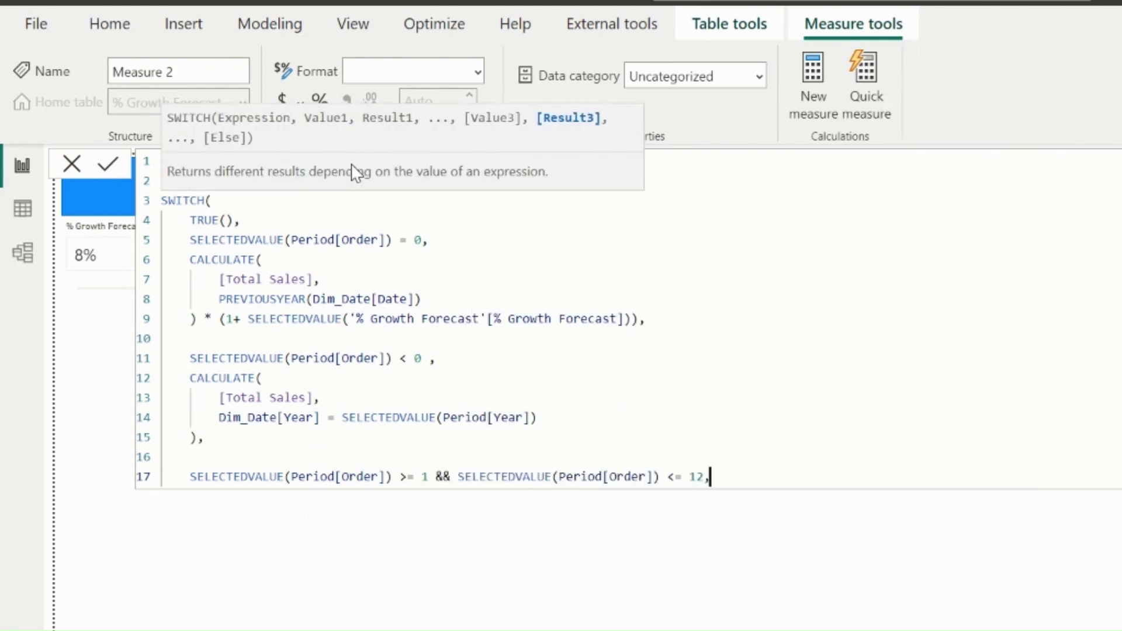
key("Return")
- Start a CALCULATE over [Total Sales] as the monthly branch's result
type("CA")
key("Tab")
key("Return")
type("tot")
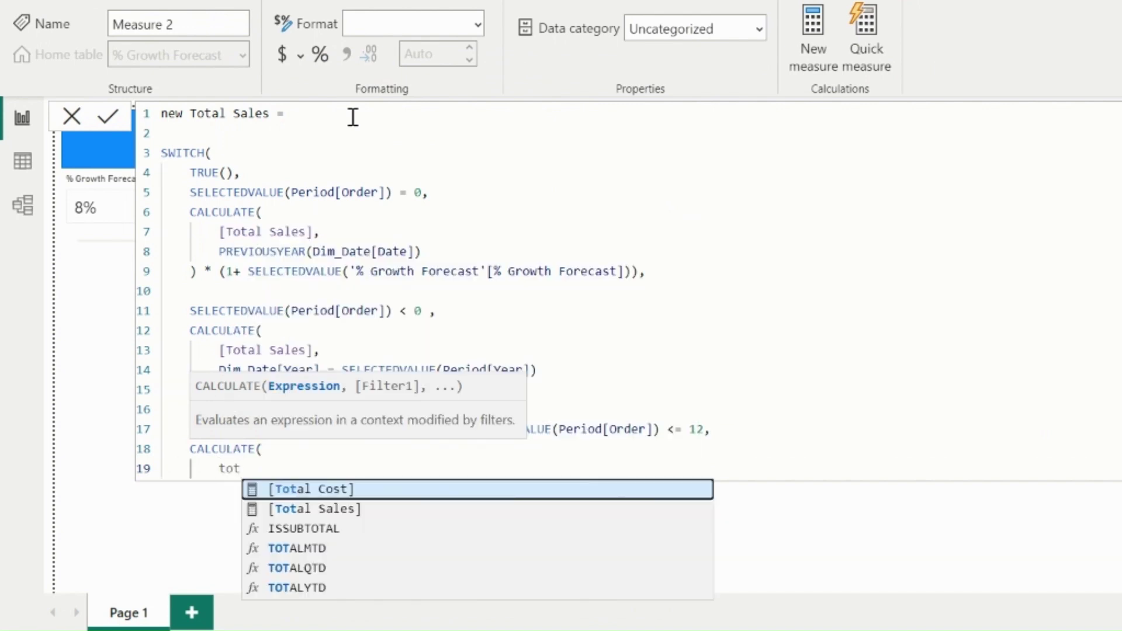
key("Down")
key("Tab")
type(",")
key("Return")
- Add a FILTER over the Dim_Date table inside the CALCULATE
type("filter")
key("Tab")
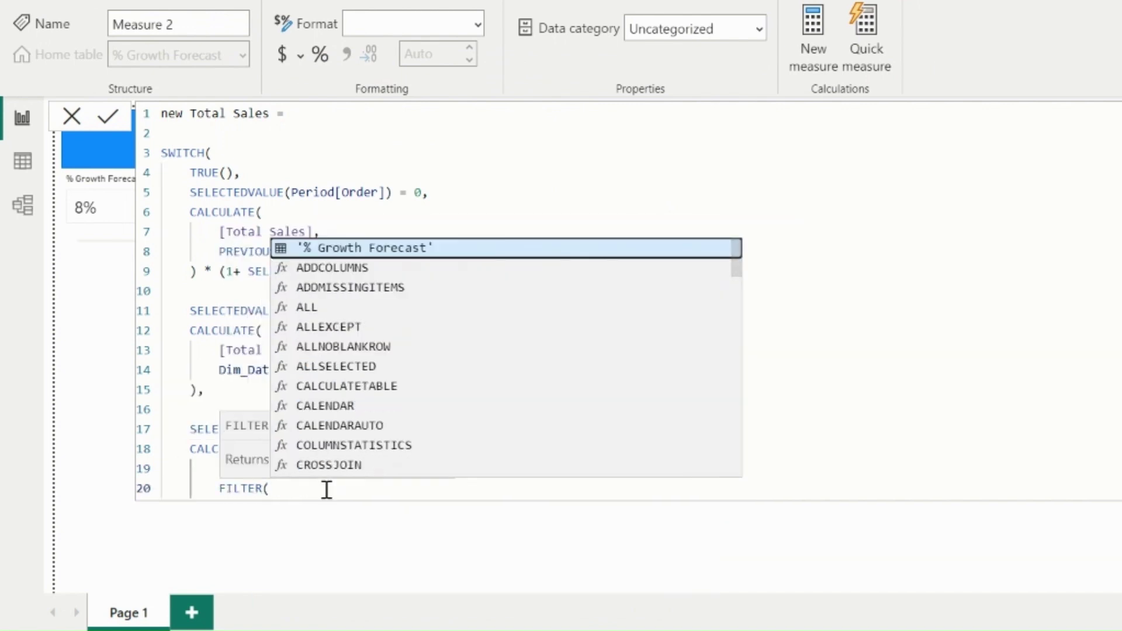
key("Return")
type("date")
key("Down")
key("Down")
key("Down")
key("Down")
key("Down")
key("Tab")
type(",")
key("Return")
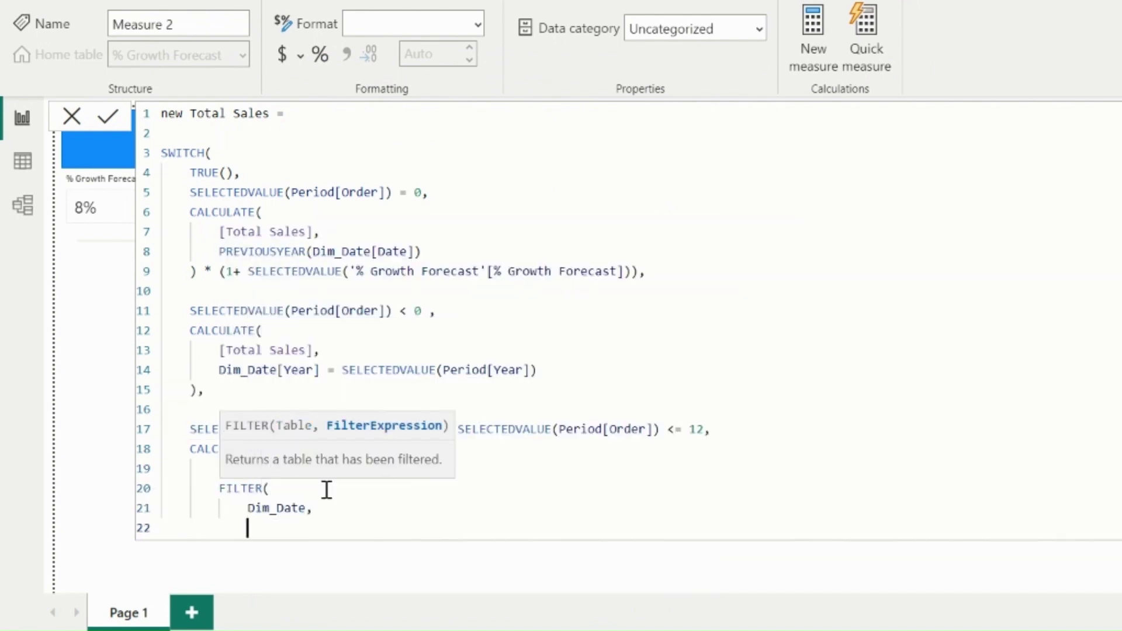
- Filter to Dim_Date[Month] <= MAX(Period[Order]), then close FILTER and CALCULATE
type("month")
key("Up")
key("Up")
key("Up")
key("Up")
key("Tab")
type("<= ")
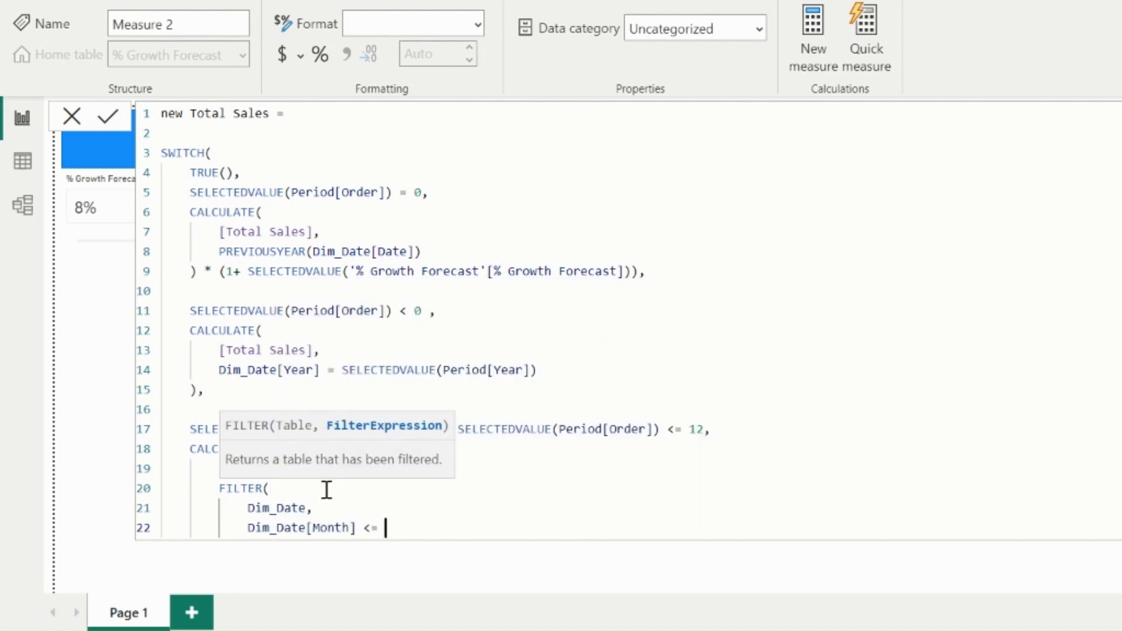
type("max")
key("Tab")
type("order")
key("Tab")
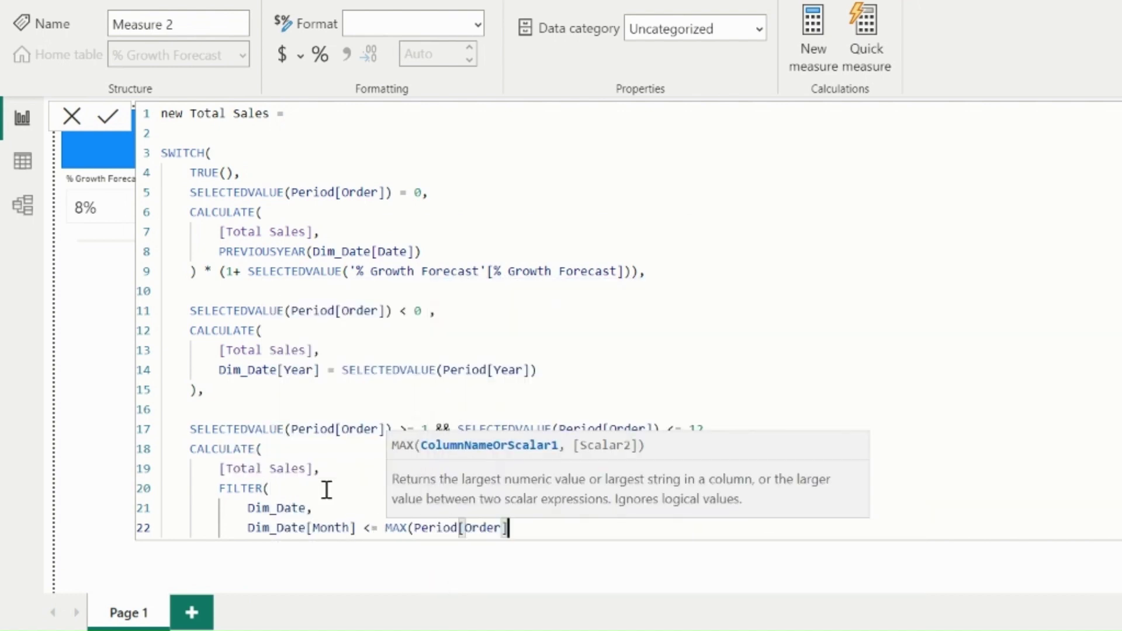
type(")")
key("Return")
type(")")
key("Return")
type(")")
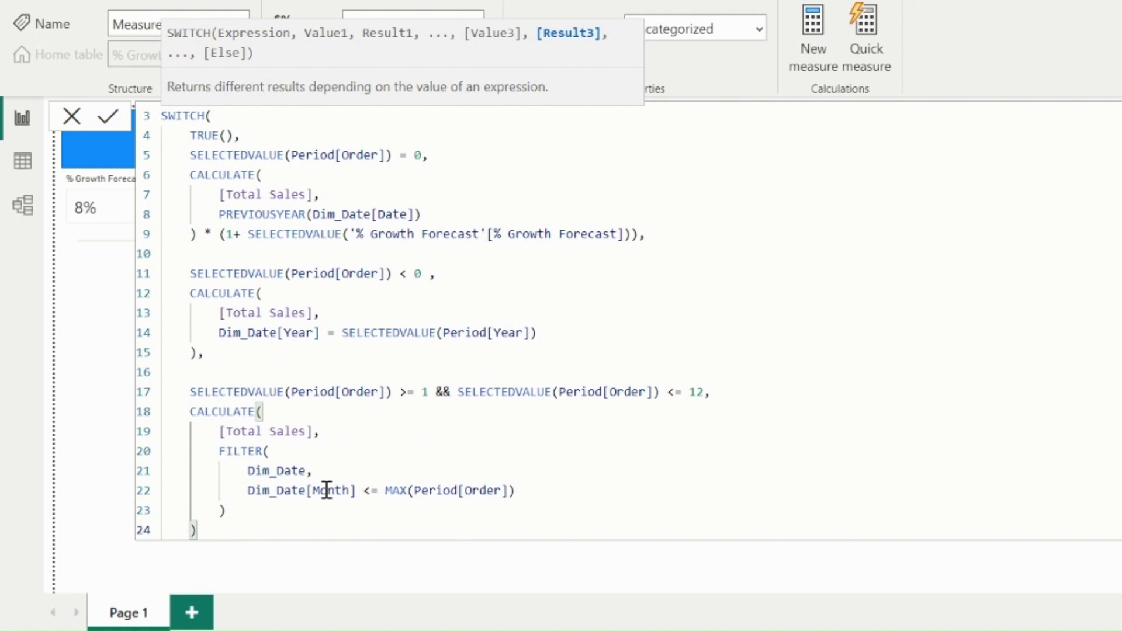
type(",")
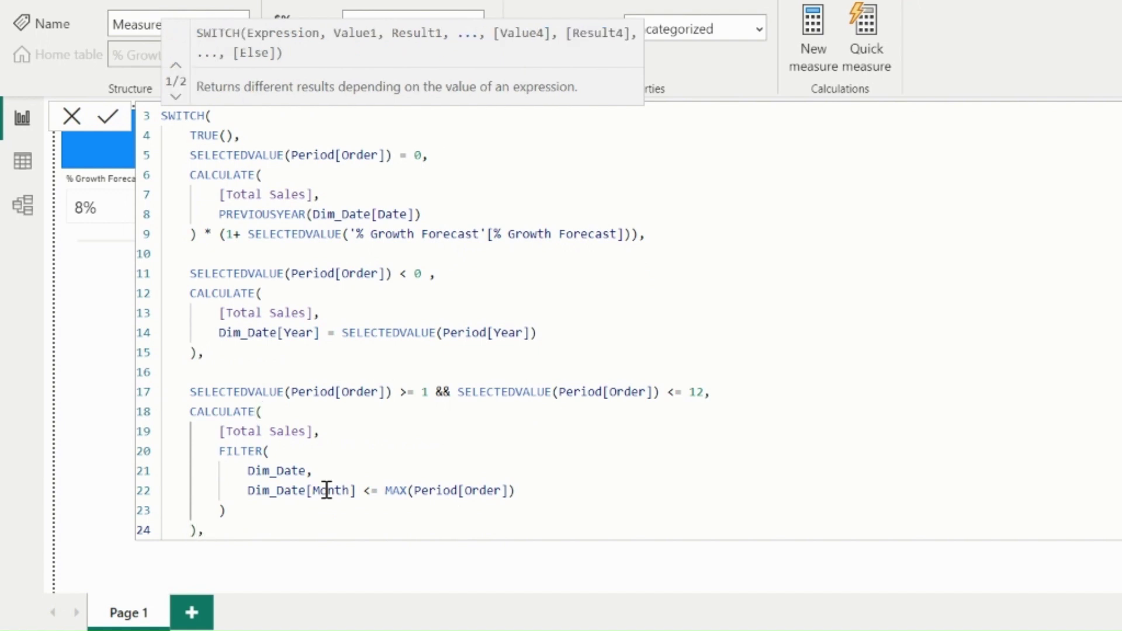
key("Return")
key("Return")
- Write the YTD condition SELECTEDVALUE(Period[Order]) = 13
type("sele")
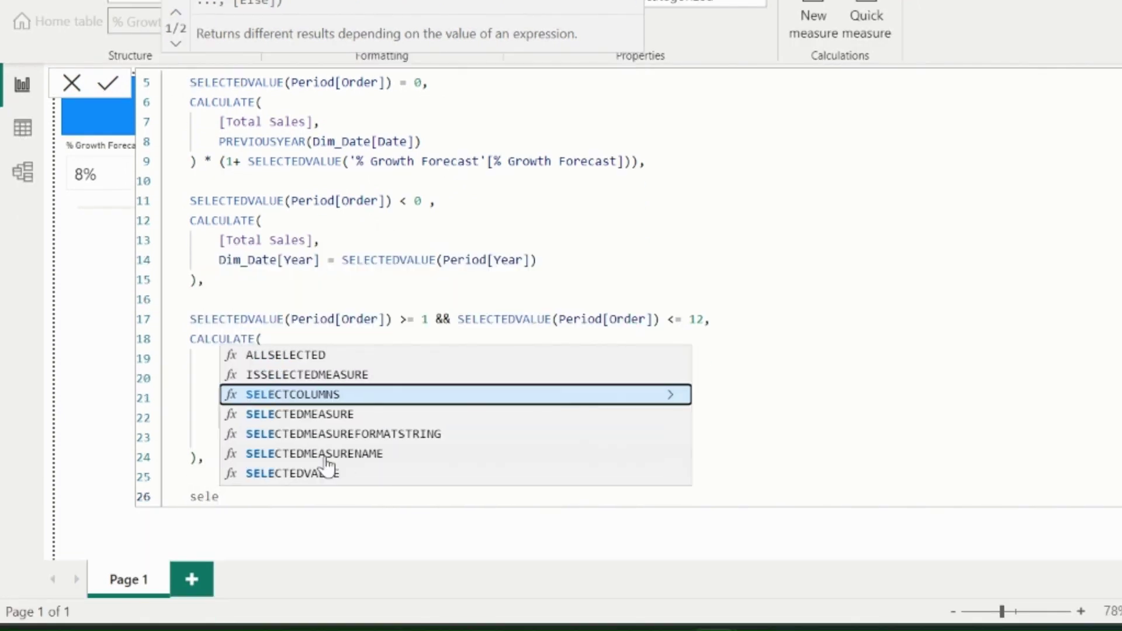
key("Down")
key("Down")
key("Down")
key("Down")
key("Tab")
type("order")
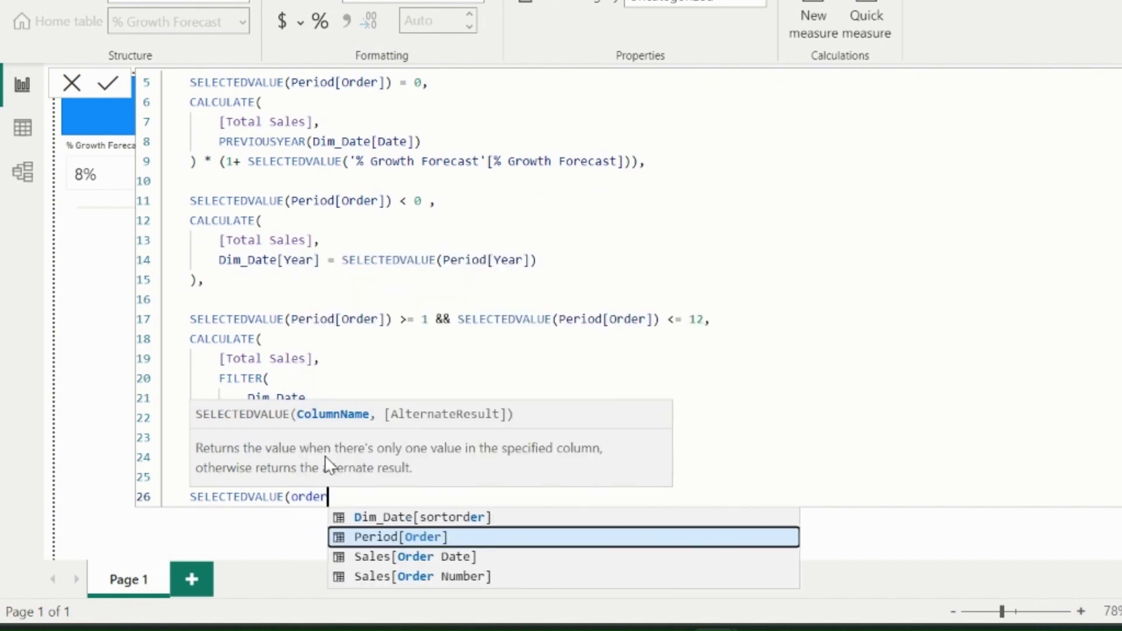
key("Tab")
type(")  = 1")
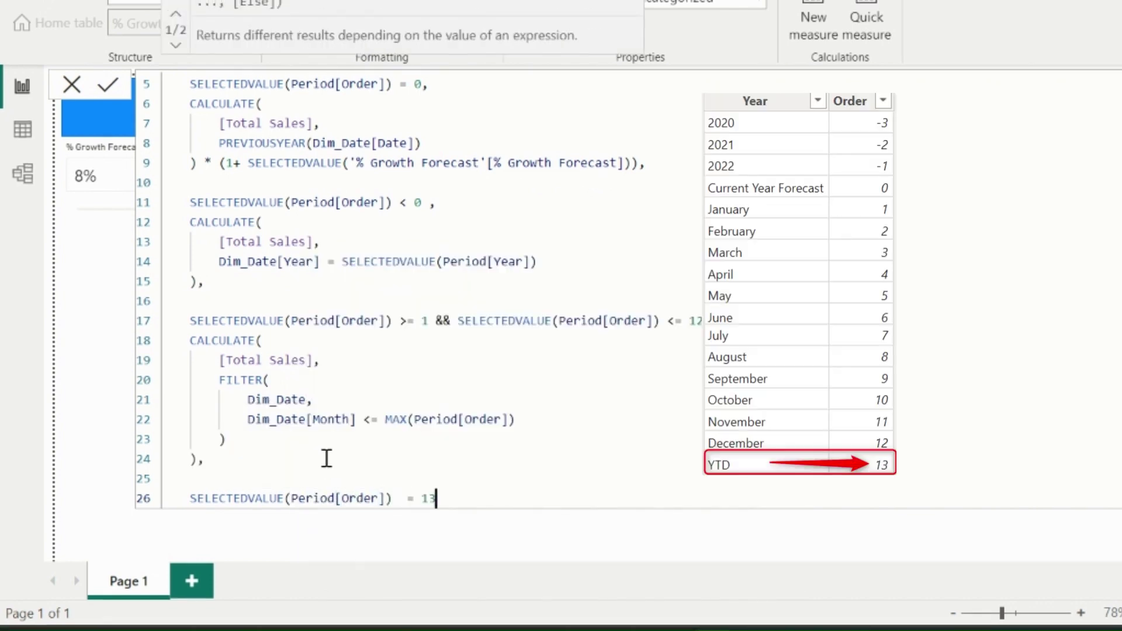
type("3,")
key("Return")
- Start a CALCULATE over [Total Sales] for the YTD branch
type("calc")
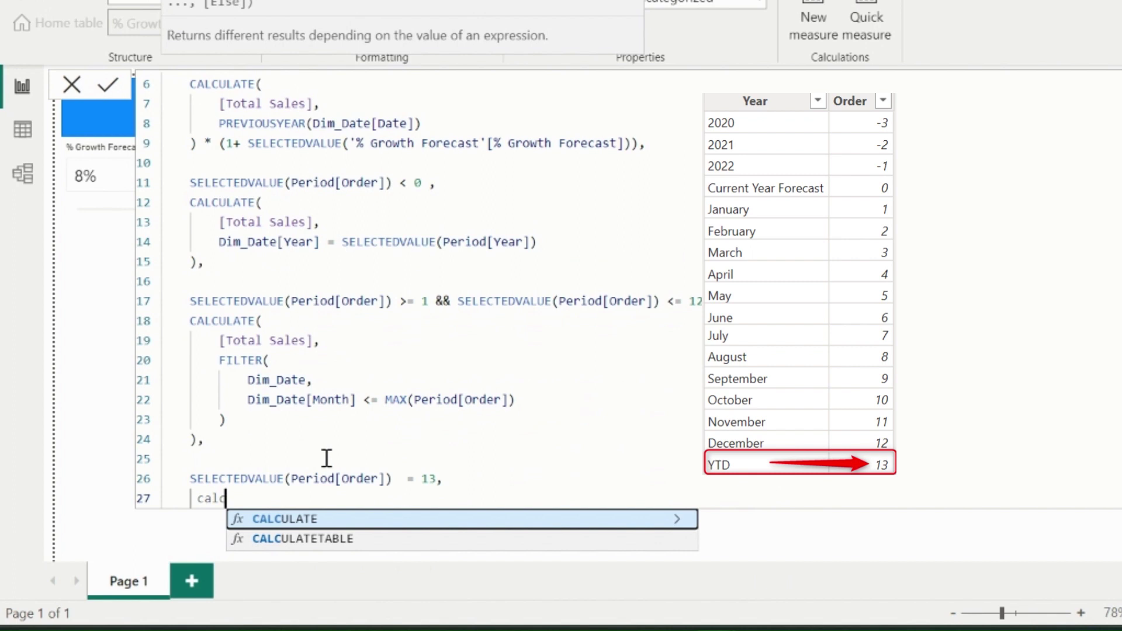
key("Tab")
key("Return")
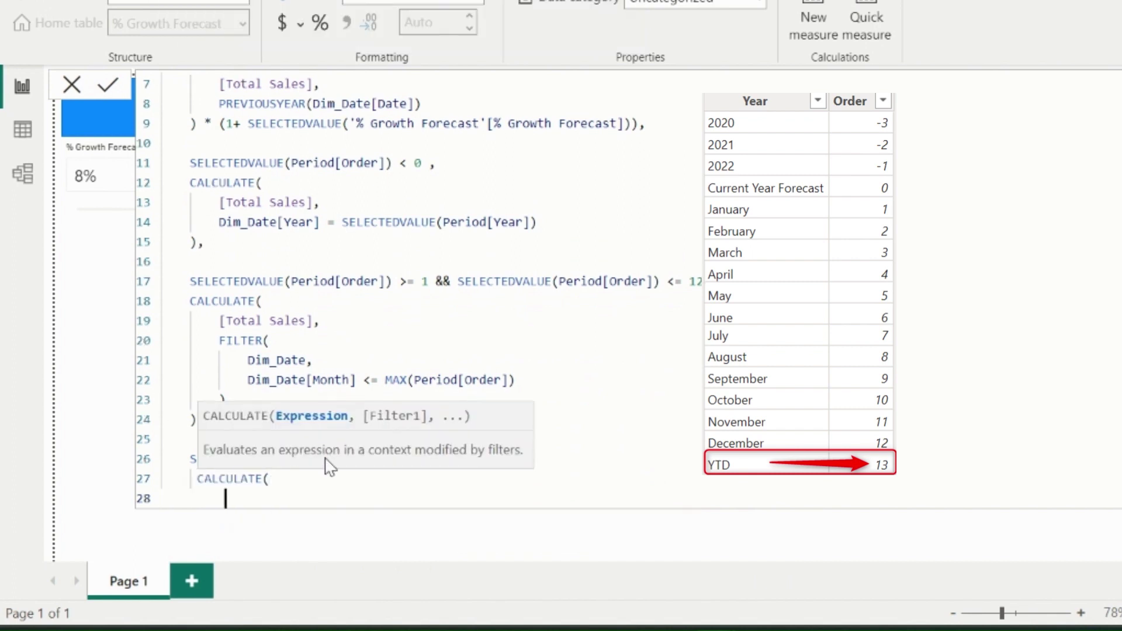
type("total")
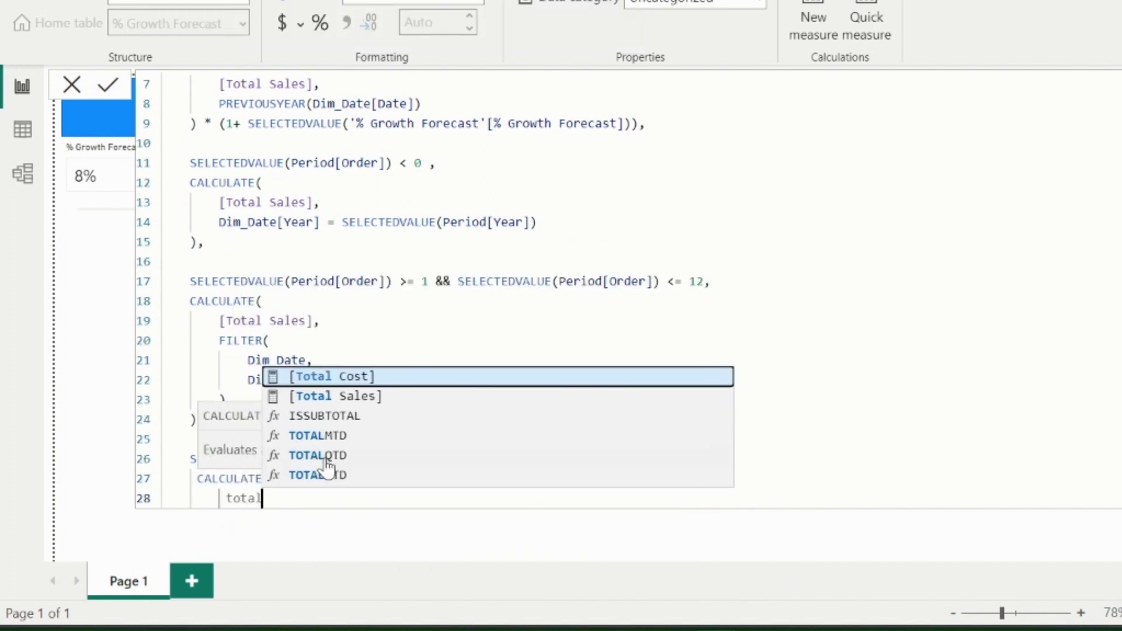
key("Down")
key("Tab")
key("Return")
- Filter Dim_Date[Year] = MAX(Dim_Date[Year]), then close CALCULATE and the SWITCH
type("year")
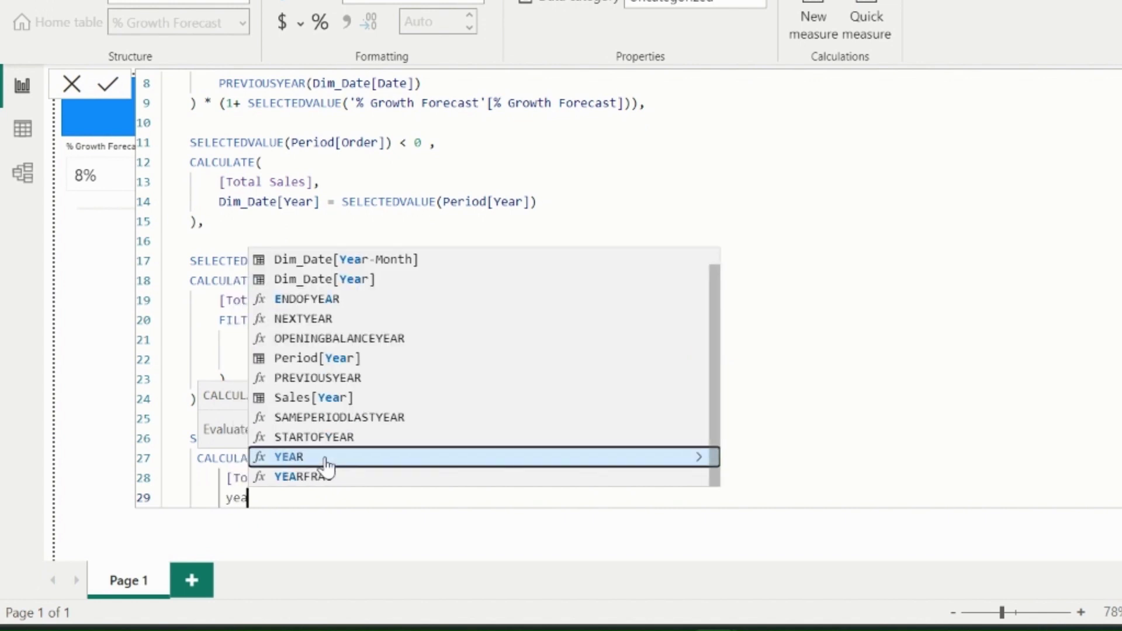
key("Up")
key("Up")
key("Up")
key("Up")
key("Up")
key("Up")
key("Up")
key("Up")
key("Tab")
type("= MA")
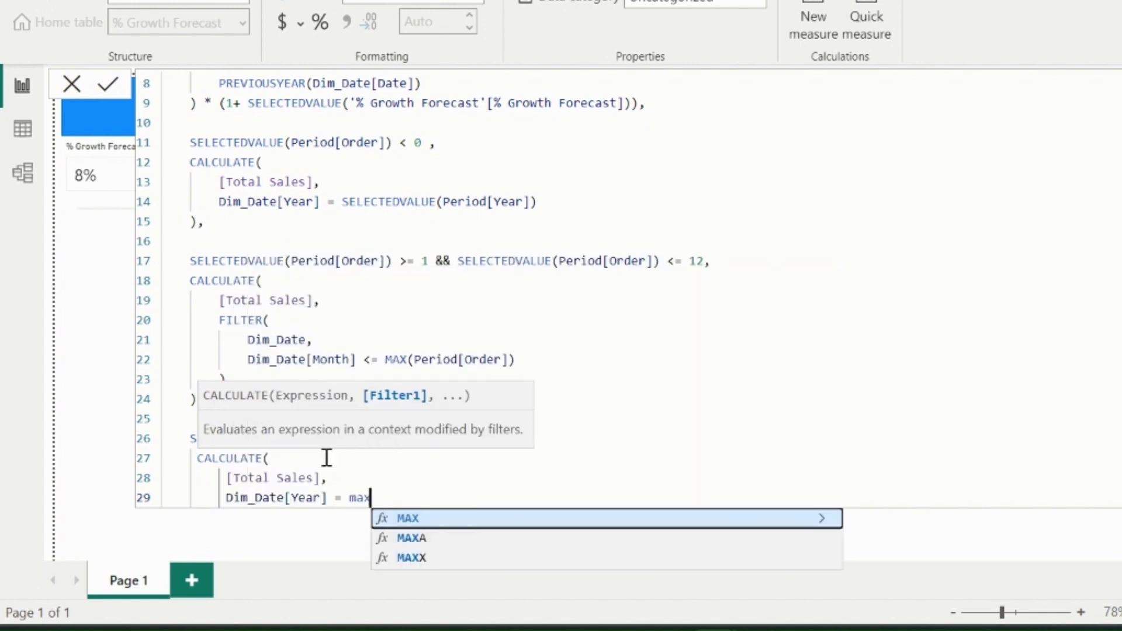
key("Tab")
type("yea")
key("Up")
key("Up")
key("Up")
key("Up")
key("Up")
key("Up")
key("Up")
key("Up")
key("Up")
key("Tab")
type(")")
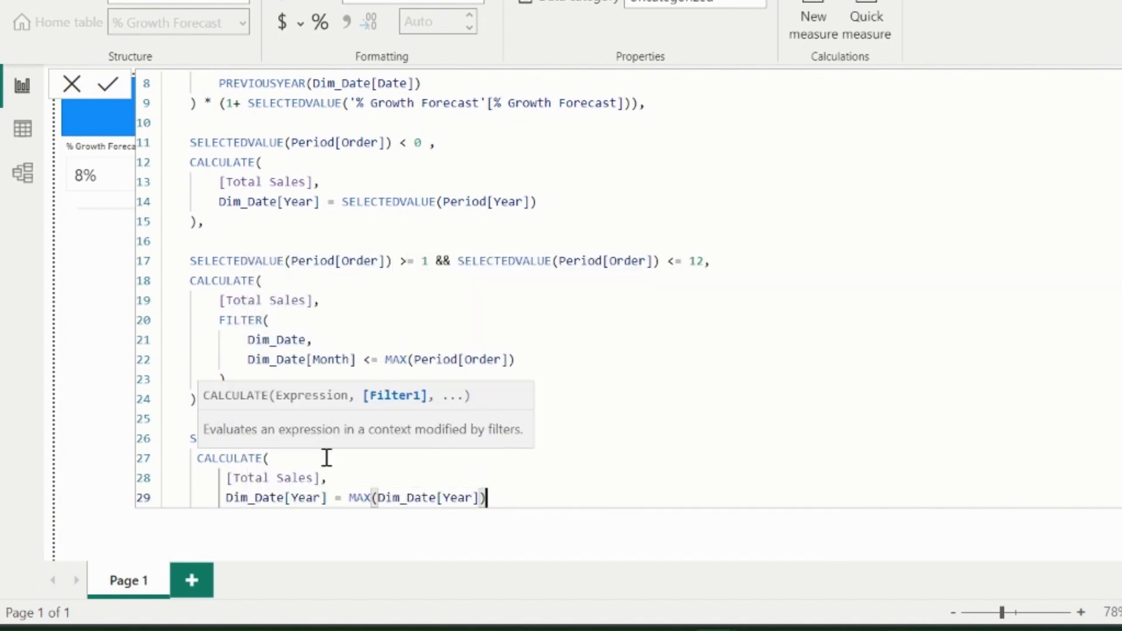
key("Return")
type(")")
key("Return")
type(")")
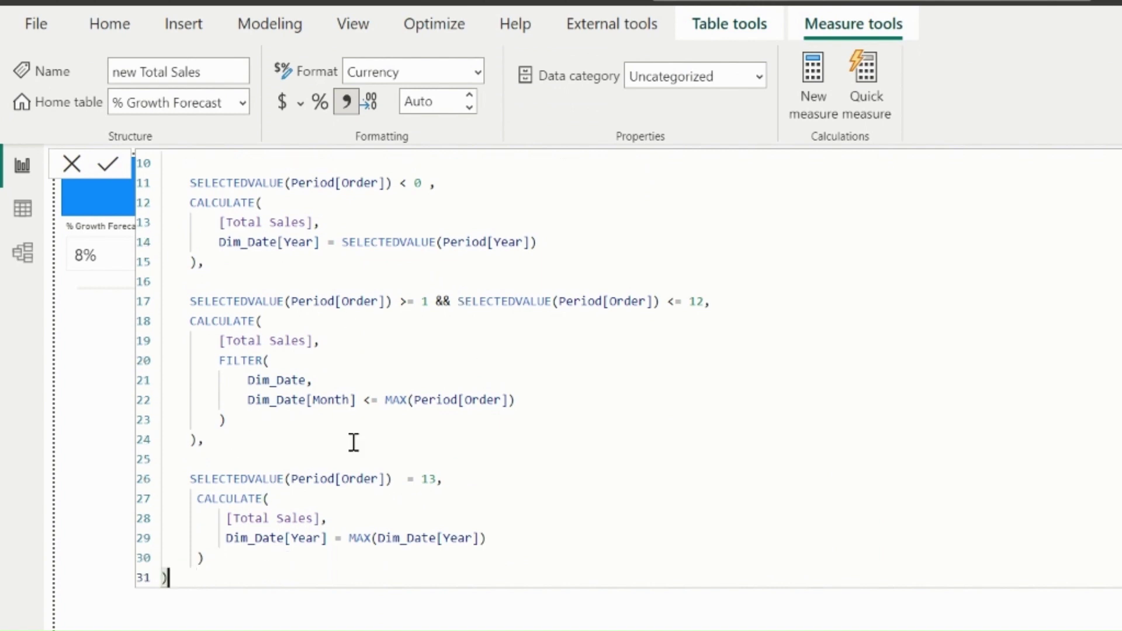
- Store the SWITCH expression in a variable named _allvalues
scroll(353, 443, "up", 3)
left_click(181, 180)
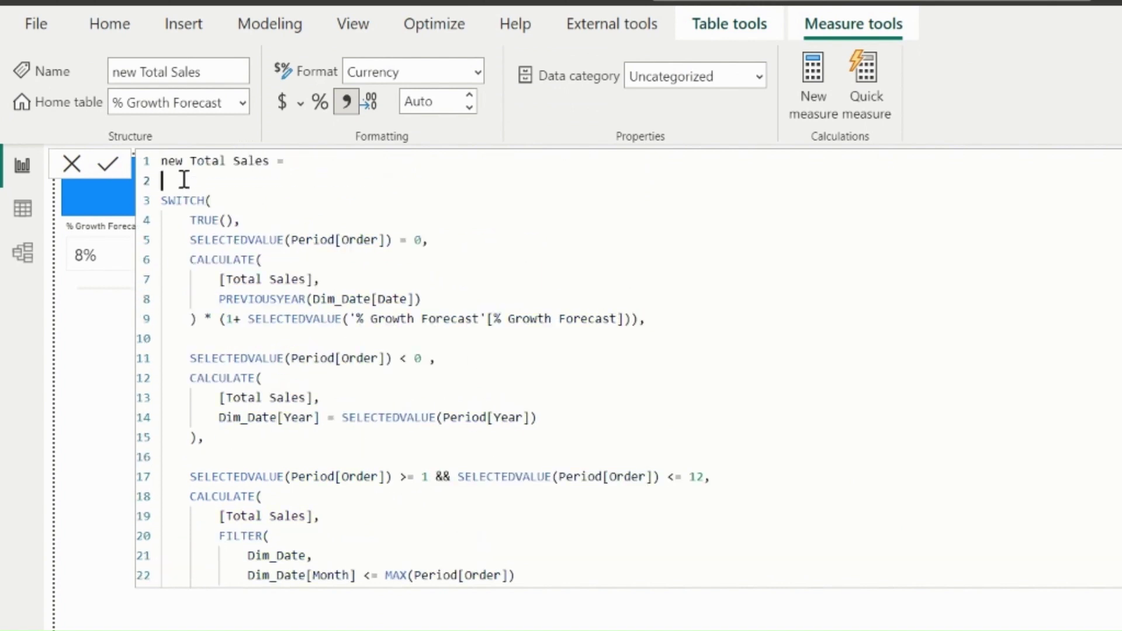
type("VAR _allvalues =")
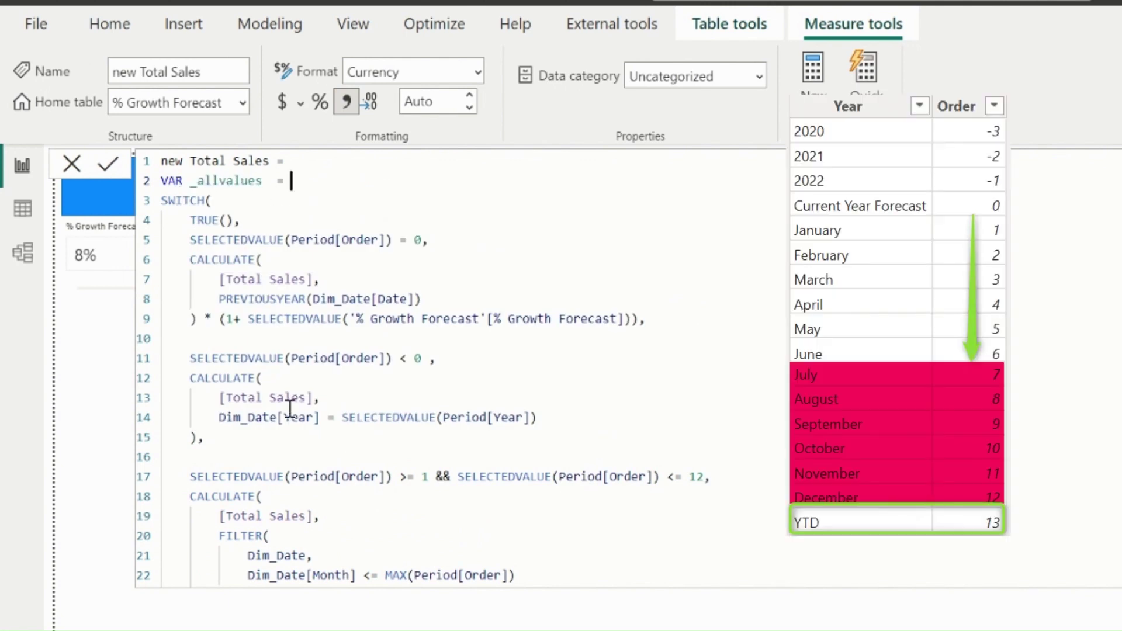
- Add a return statement opening an IF after the _allvalues variable
scroll(290, 401, "down", 3)
left_click(201, 579)
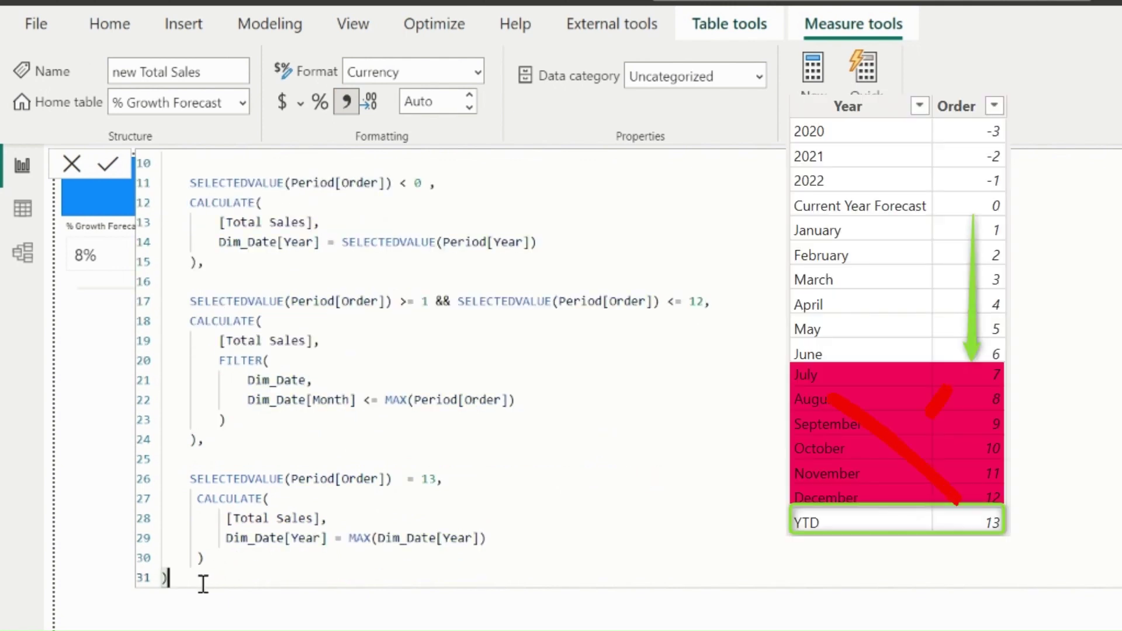
type("return")
key("Return")
key("Tab")
type("IF(")
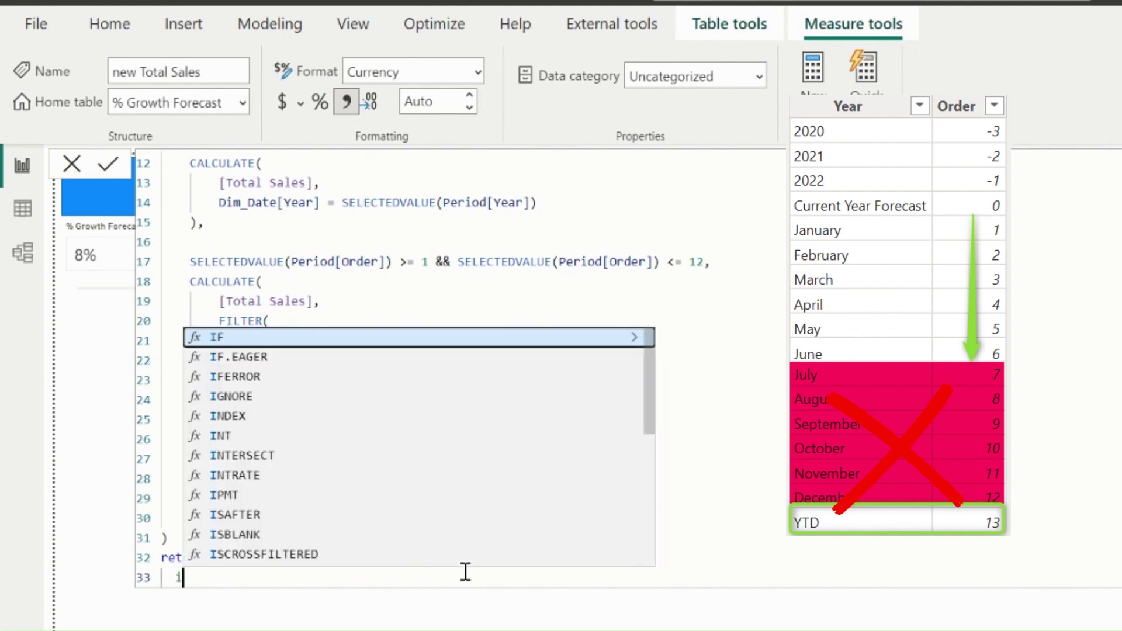
- Return "" when MAX(Period[Order]) > MONTH(MAX(Sales[Order Date])) and Order <> 13, else _allvalues
key("Return")
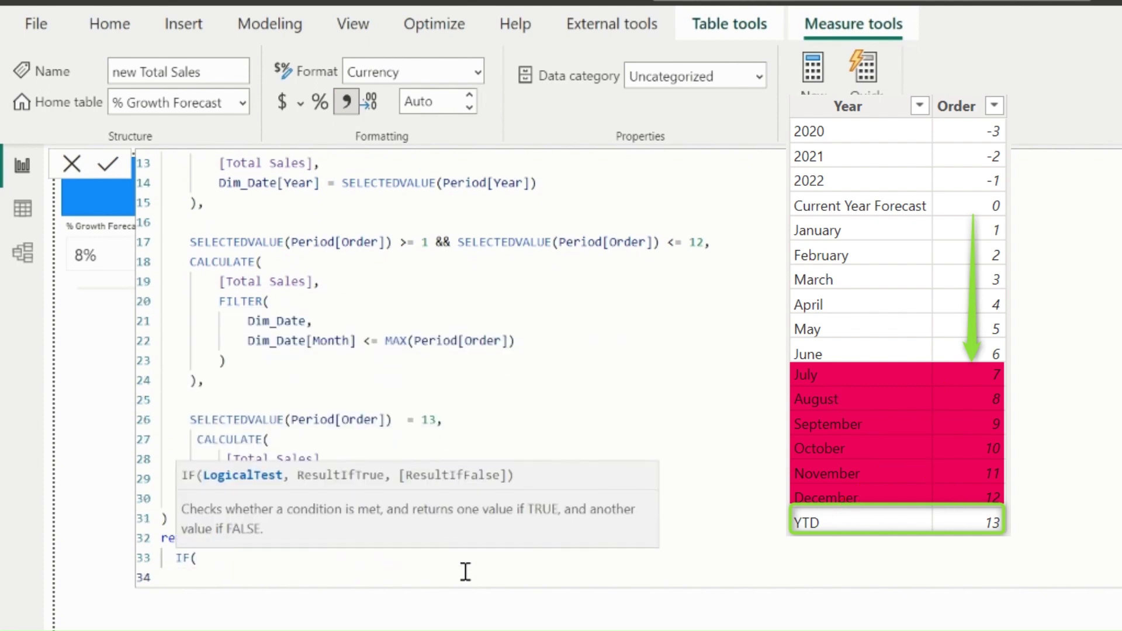
type("MAX(order")
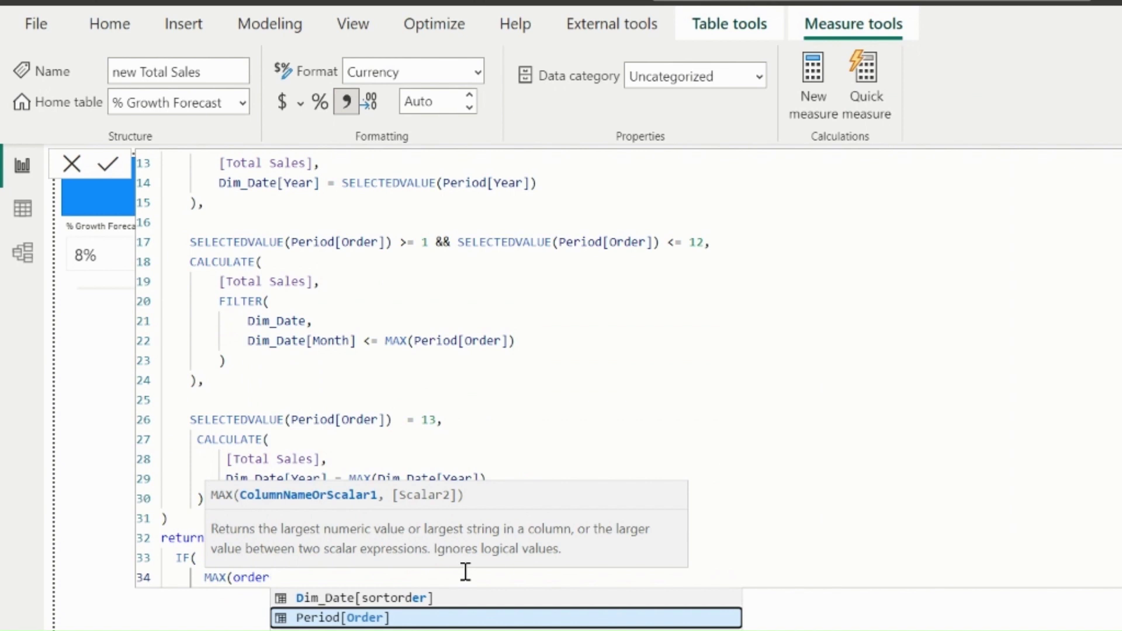
key("Tab")
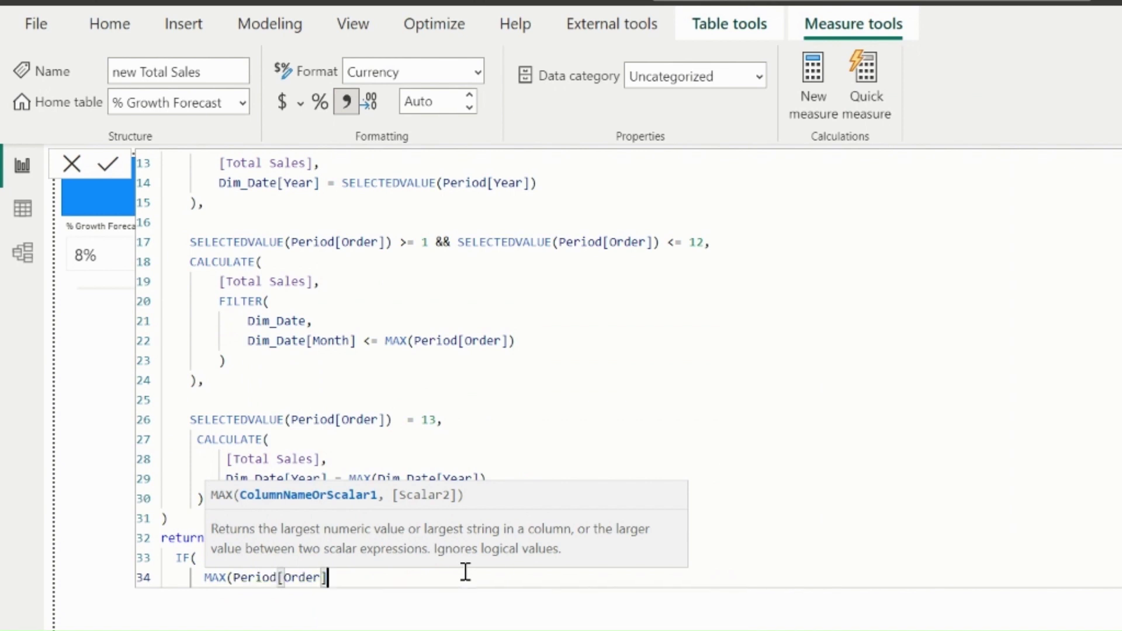
type(") ")
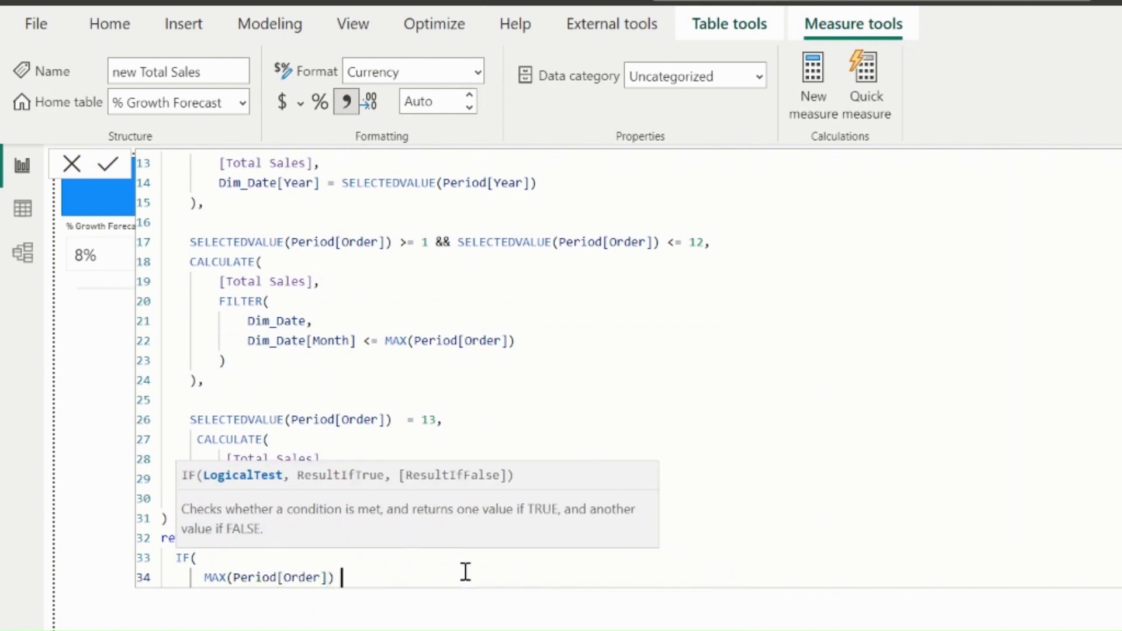
type("> month(max(")
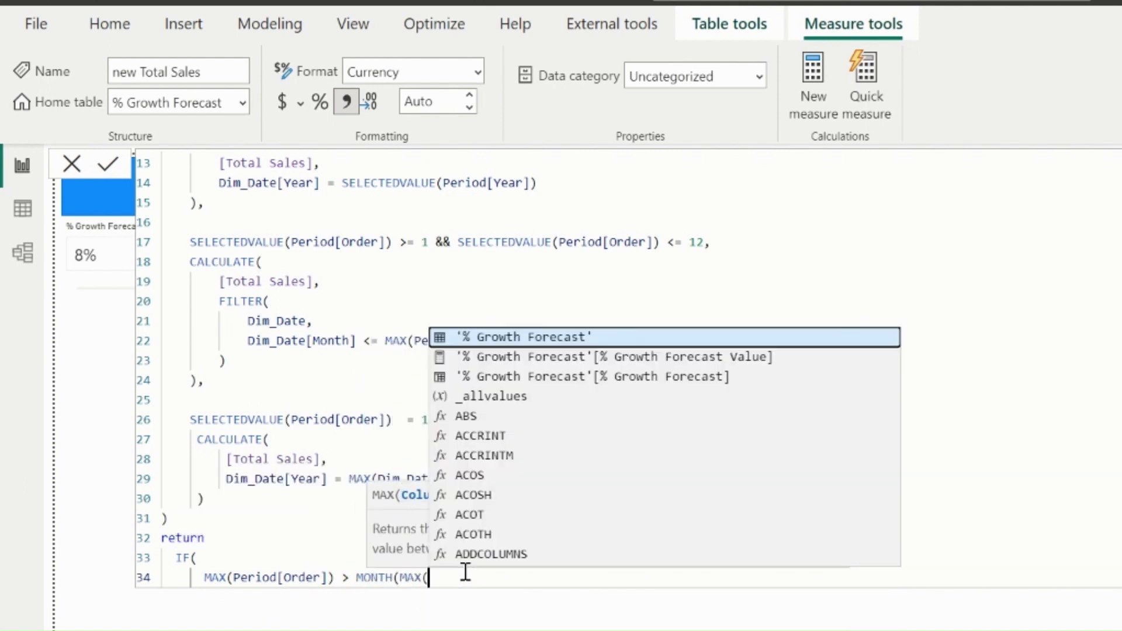
type("order")
key("Tab")
type(")) ")
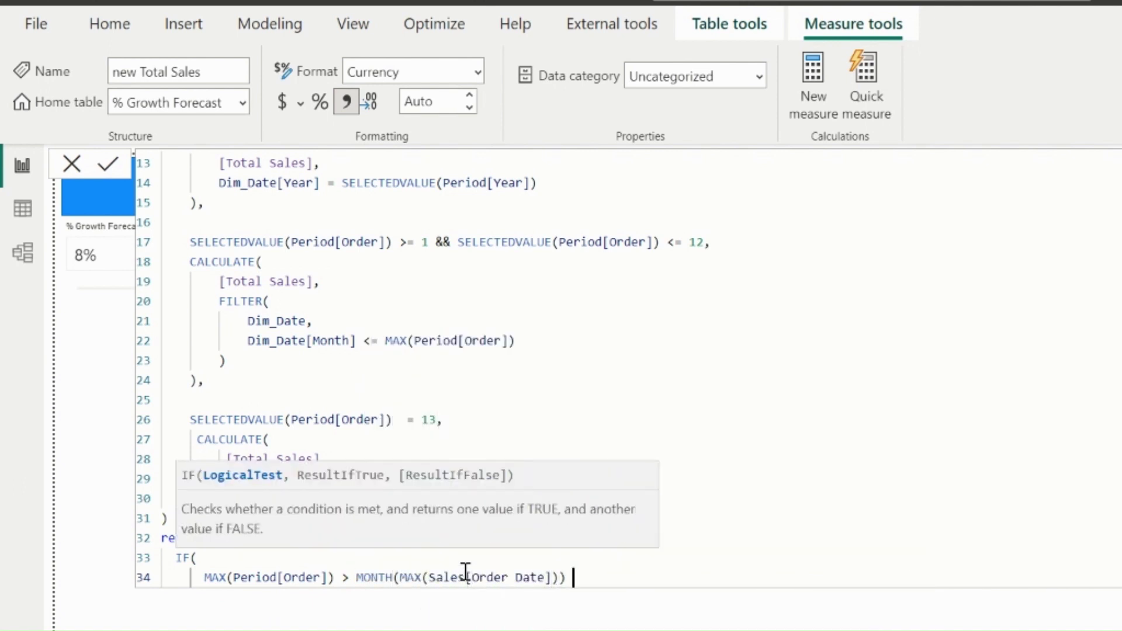
type("&& max(order")
key("Tab")
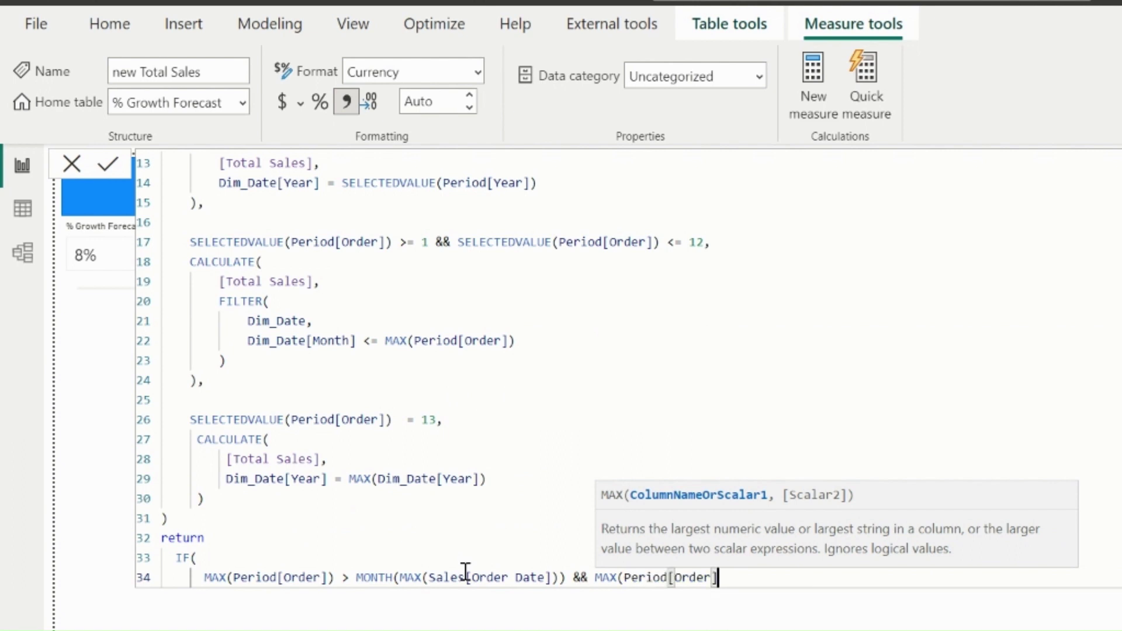
type(") <> 13, ")
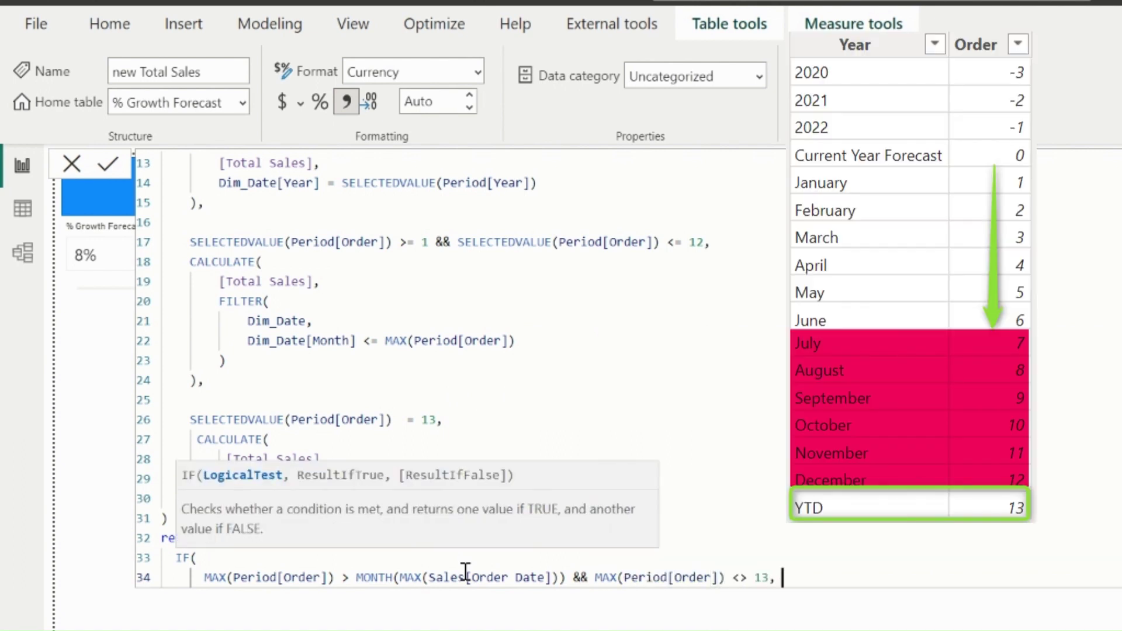
type("\"\", _allvalues")
key("Return")
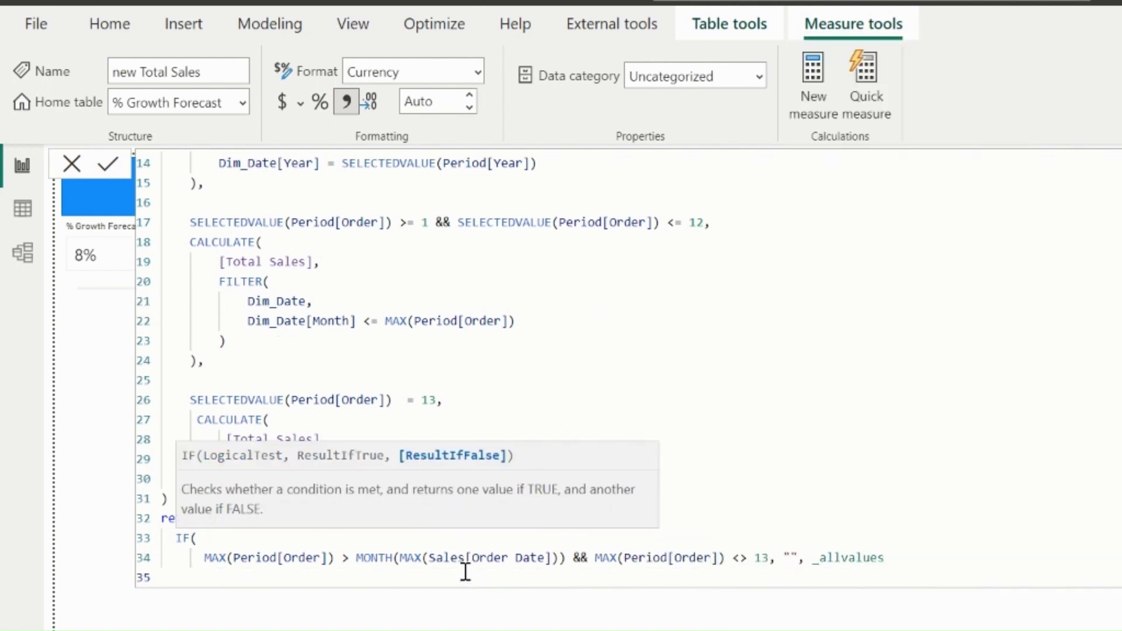
type(")")
scroll(654, 372, "up", 5)
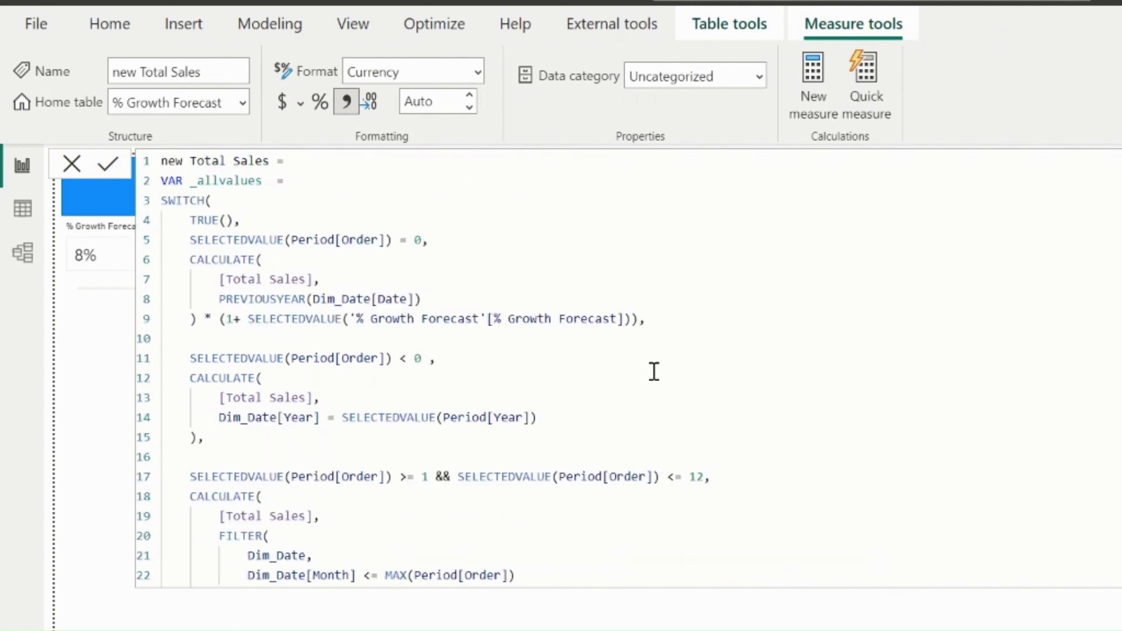
- Commit the new Total Sales measure and insert a new column chart
left_click(770, 360)
left_click(728, 95)
left_click(963, 398)
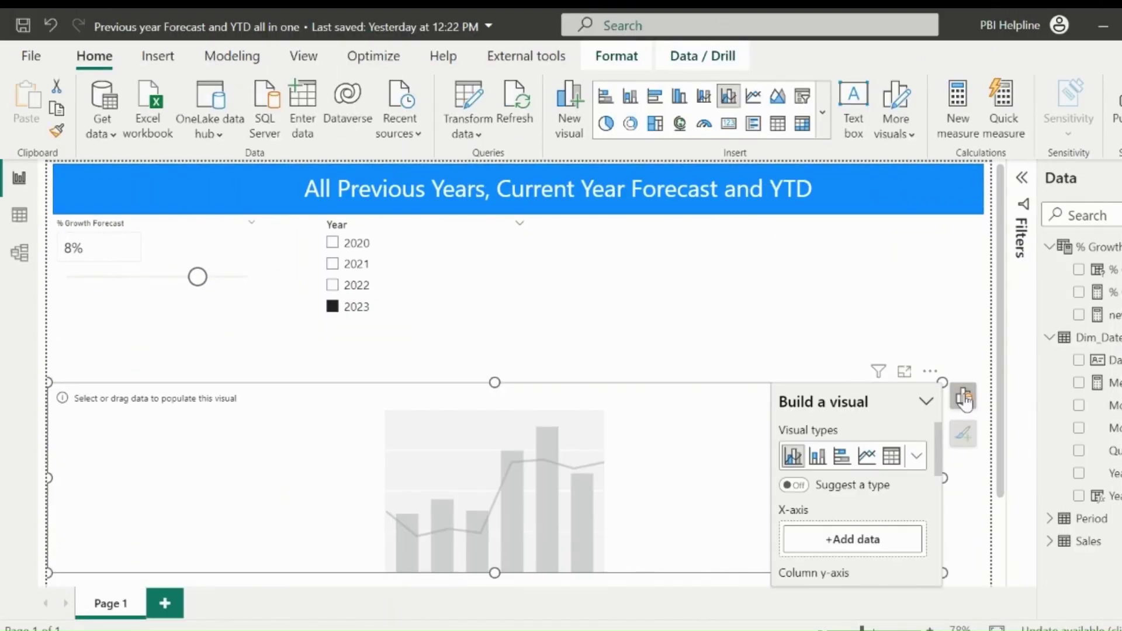
- Put Period Year on the X-axis and new Total Sales as the column values
left_click(849, 539)
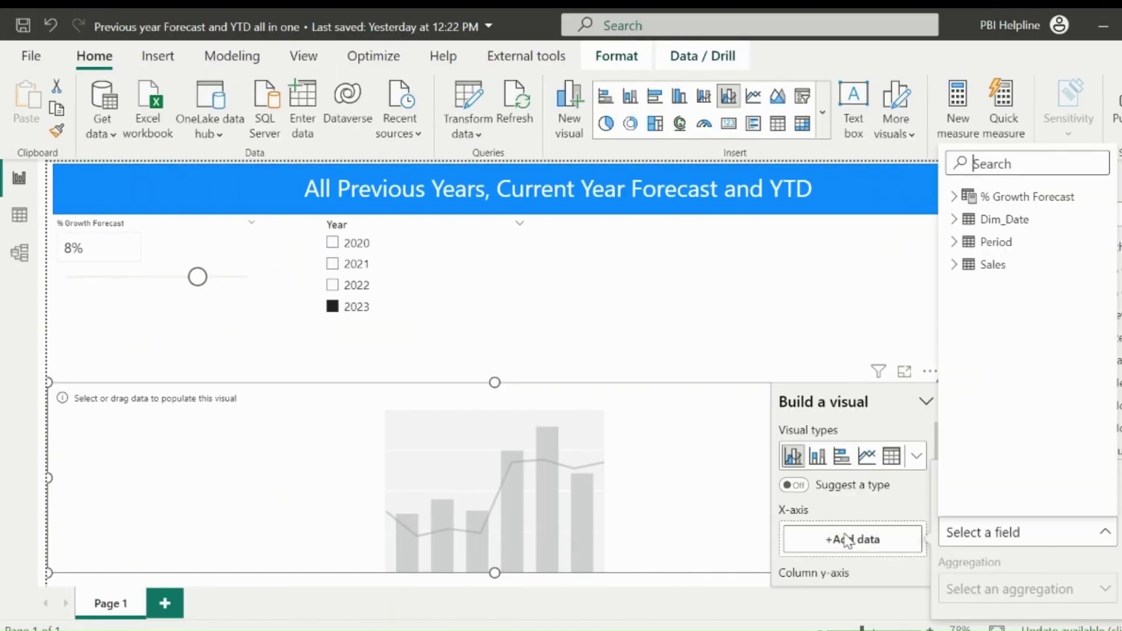
left_click(954, 242)
left_click(1008, 292)
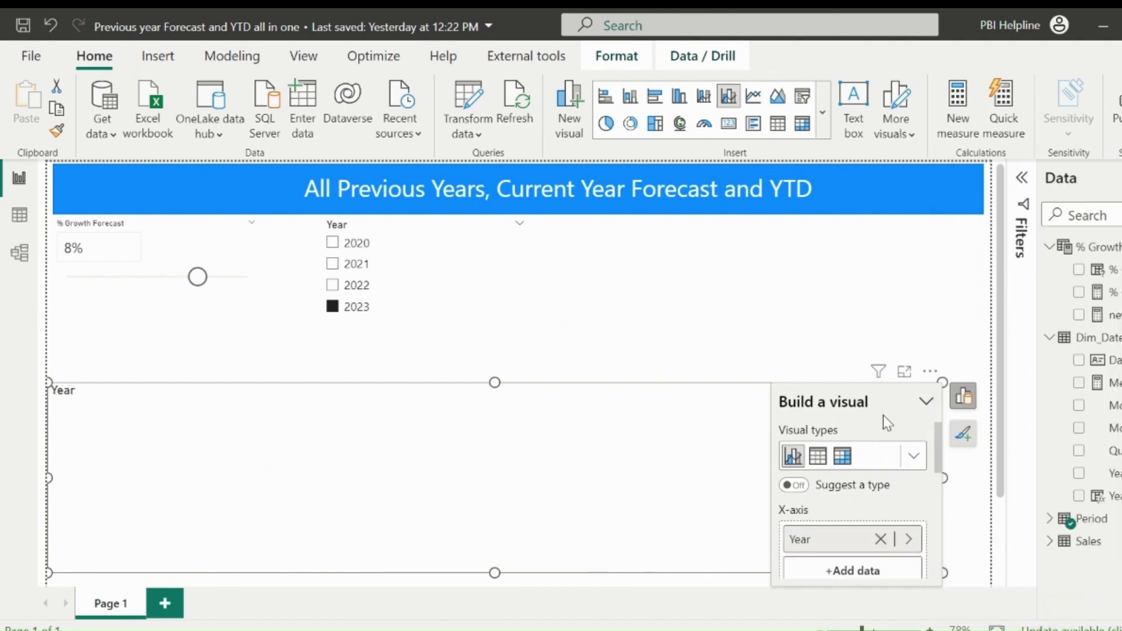
scroll(839, 478, "down", 3)
left_click(840, 504)
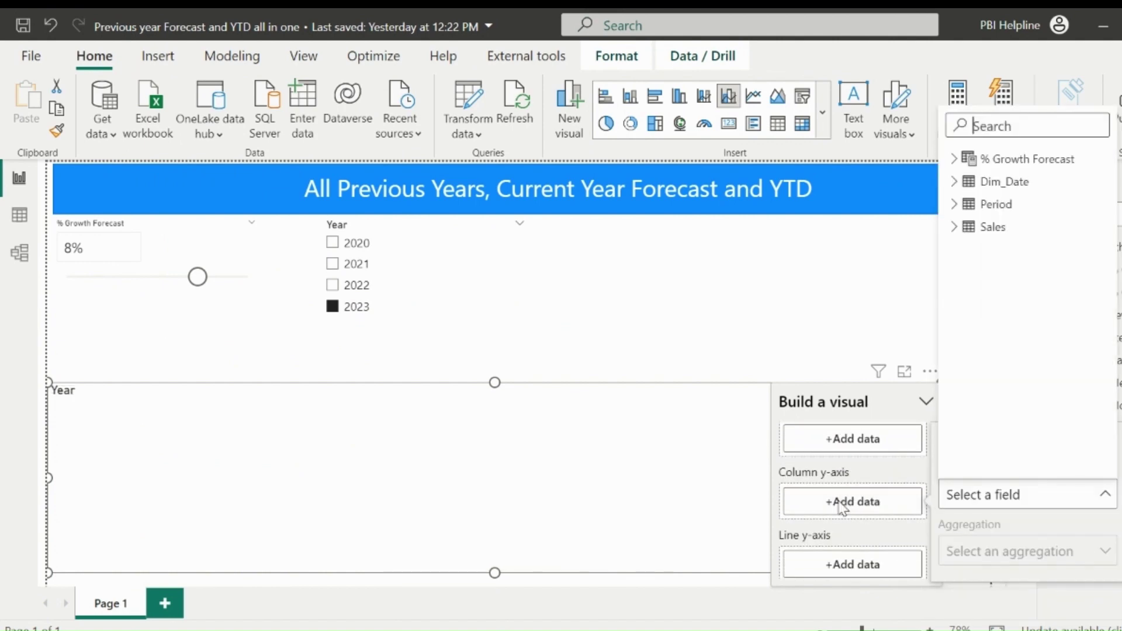
left_click(954, 161)
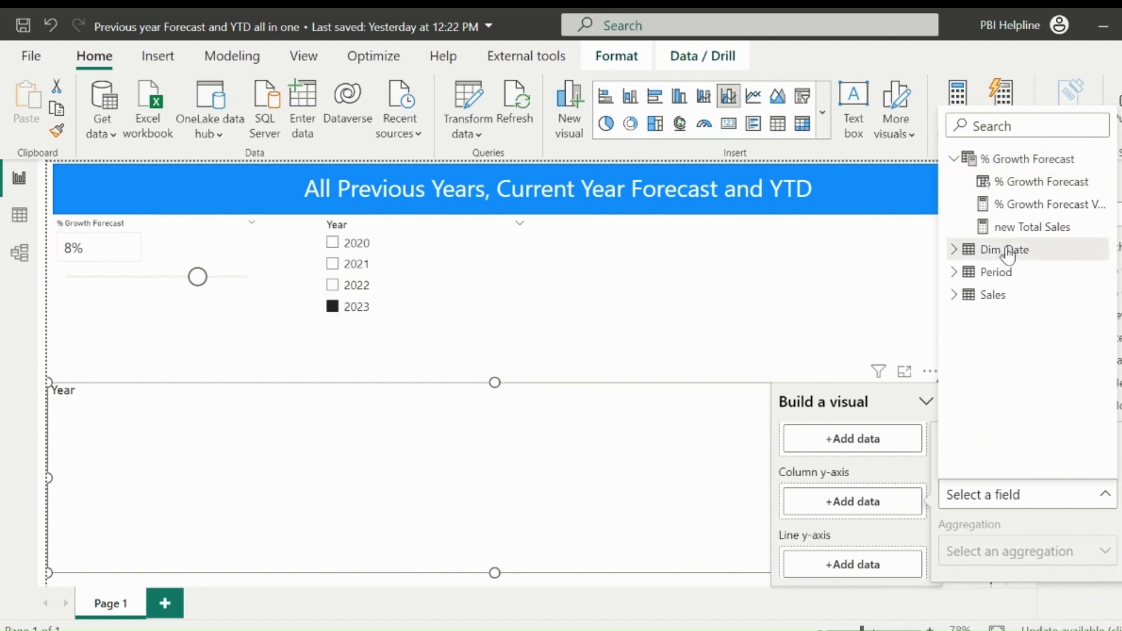
left_click(1032, 227)
- Turn on data labels above the columns
left_click(932, 392)
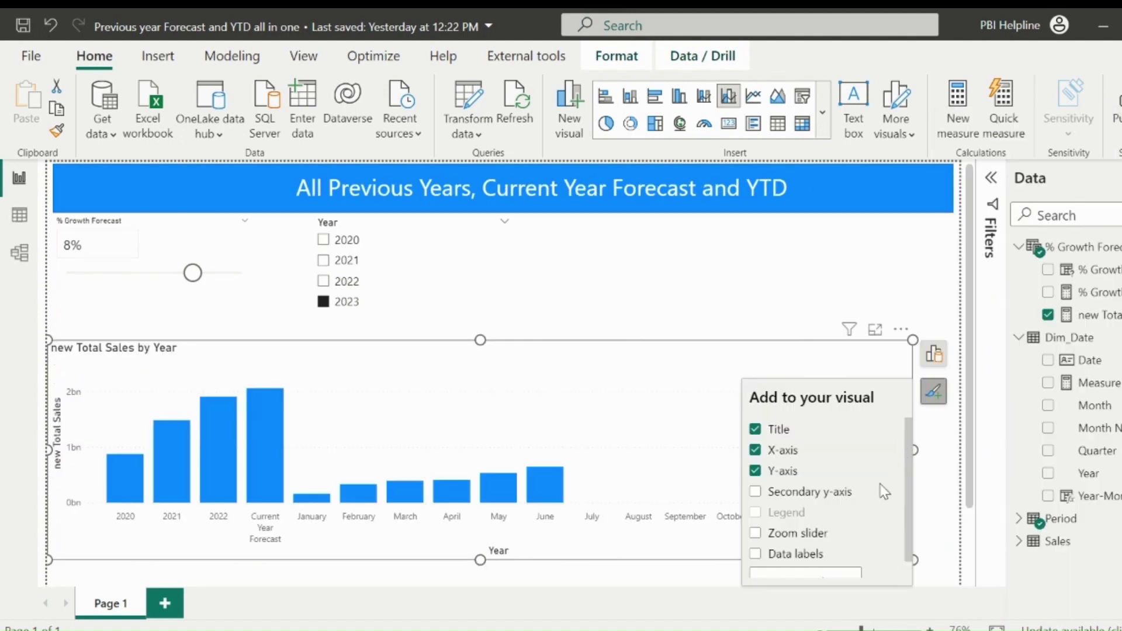
left_click(795, 533)
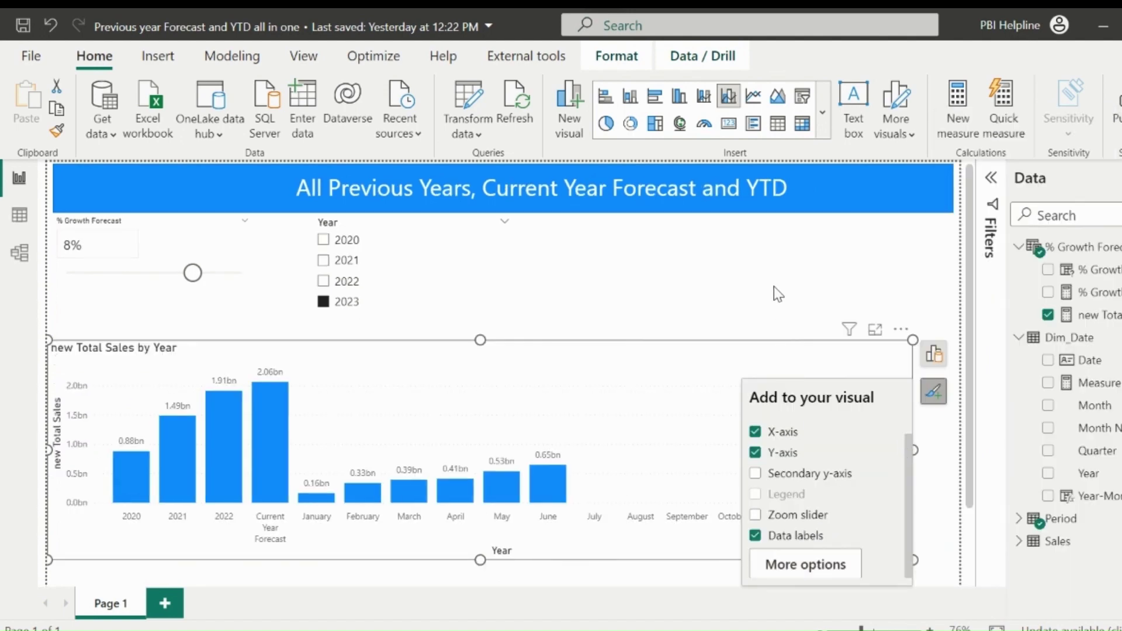
left_click(766, 269)
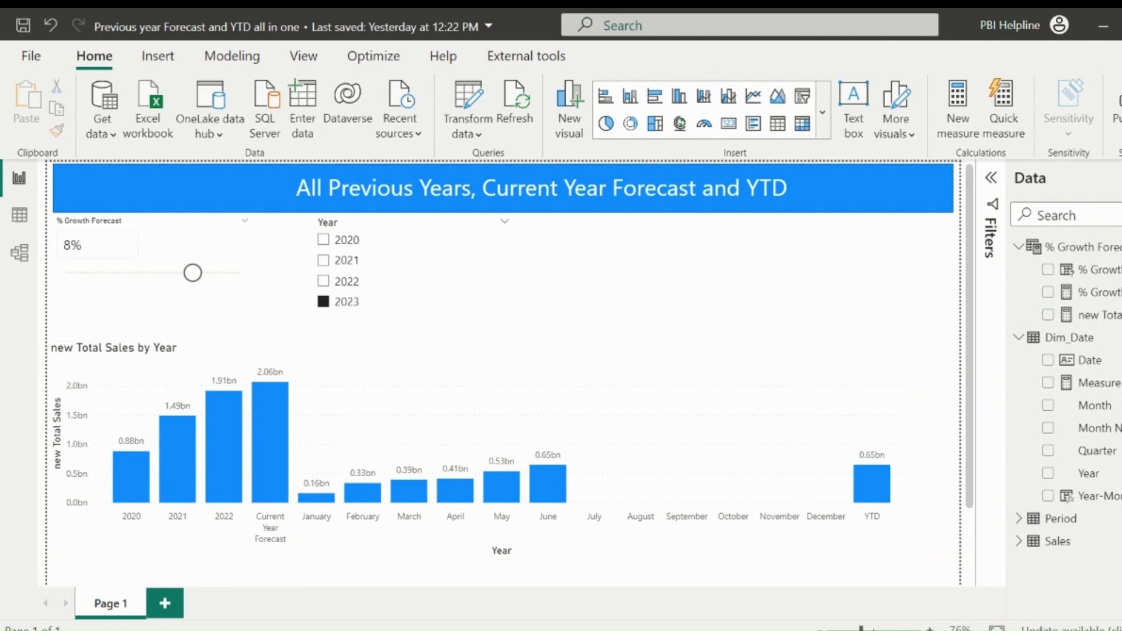
- Create a Format columns measure mapping Period[Order] to #ECCD3D, #5CE1E6, #58AADC and #00438A
left_click(910, 245)
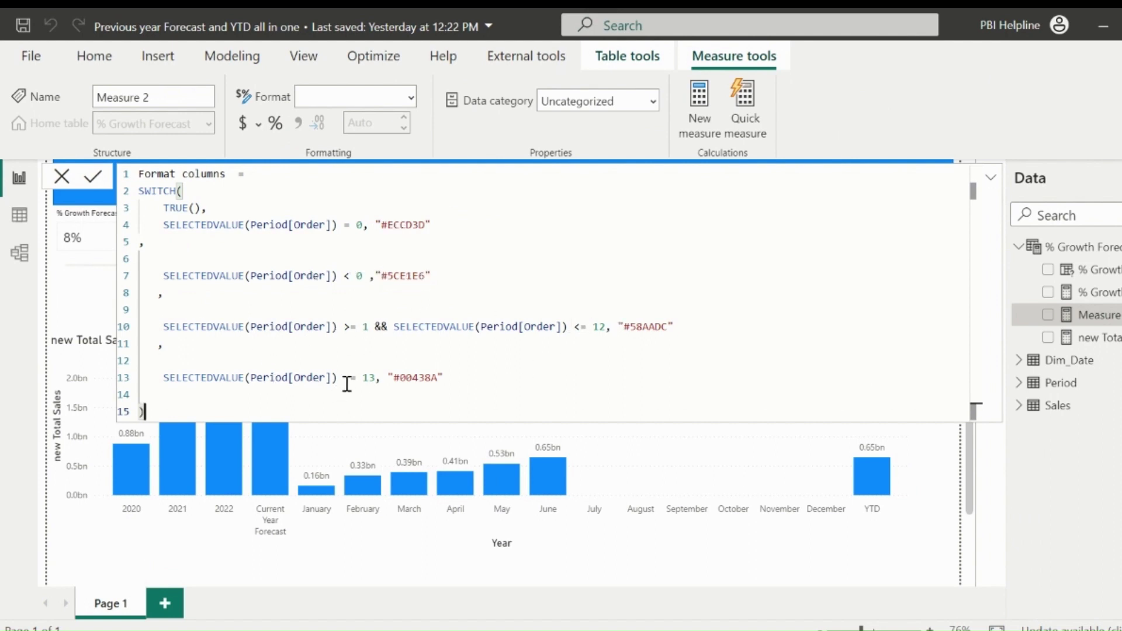
key("Return")
- Set the column colours' conditional formatting to Field value based on the Format columns measure
left_click(656, 348)
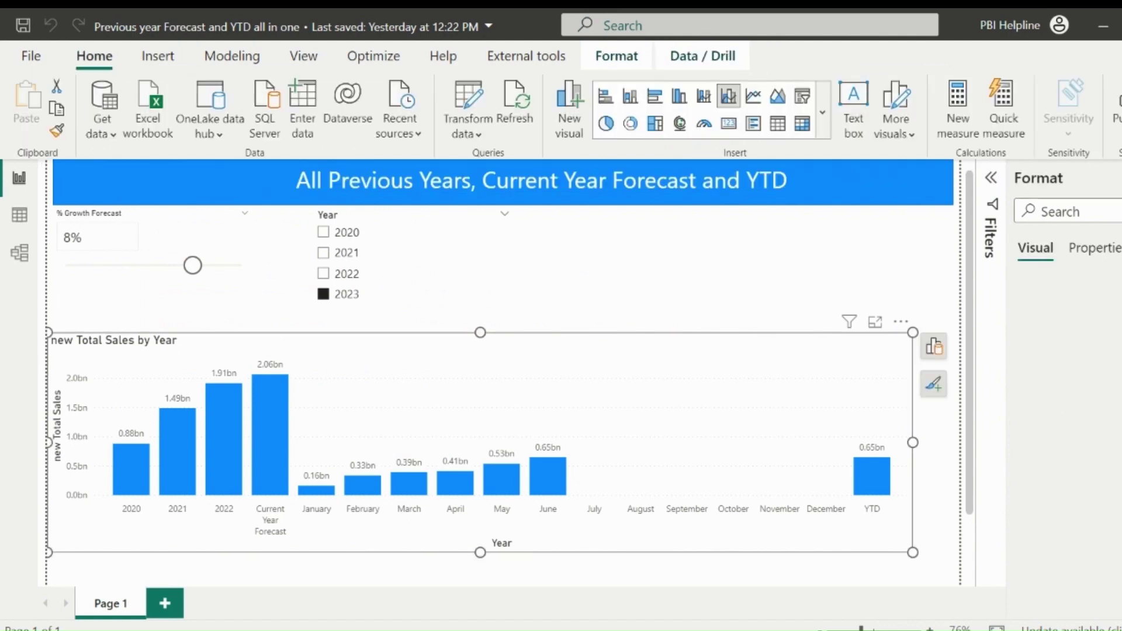
scroll(1075, 520, "down", 5)
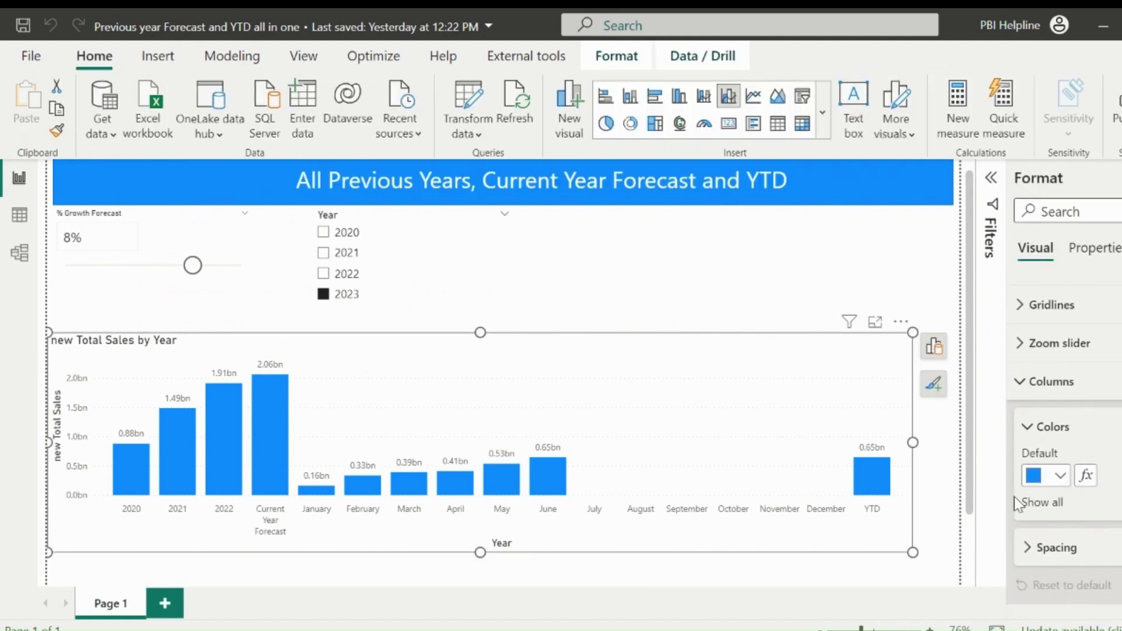
left_click(1086, 476)
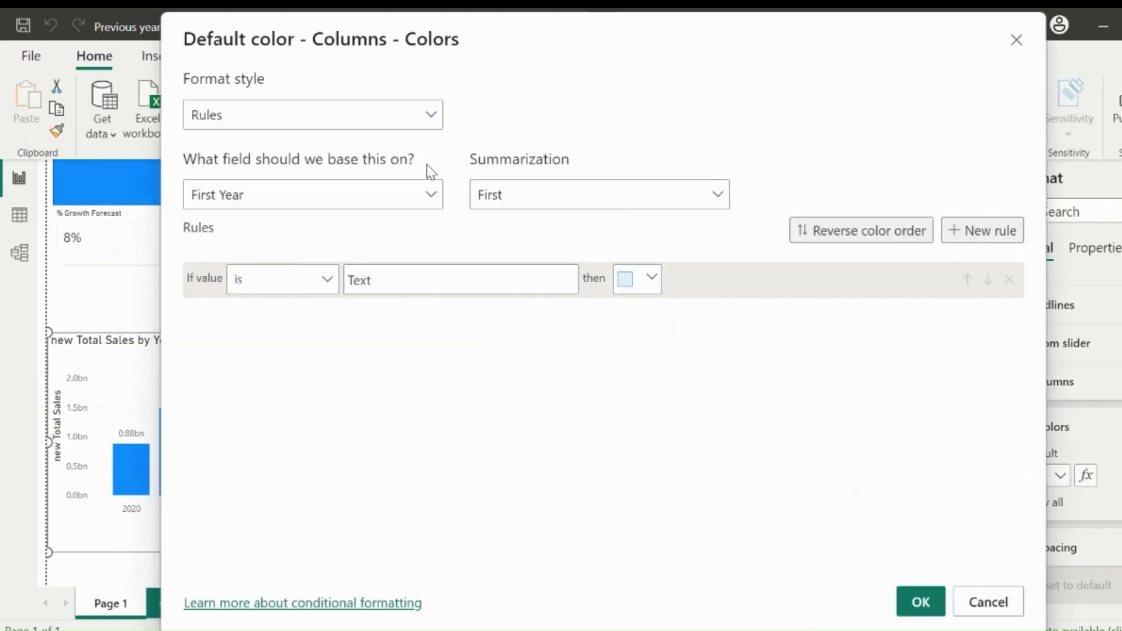
left_click(388, 124)
left_click(282, 202)
left_click(284, 199)
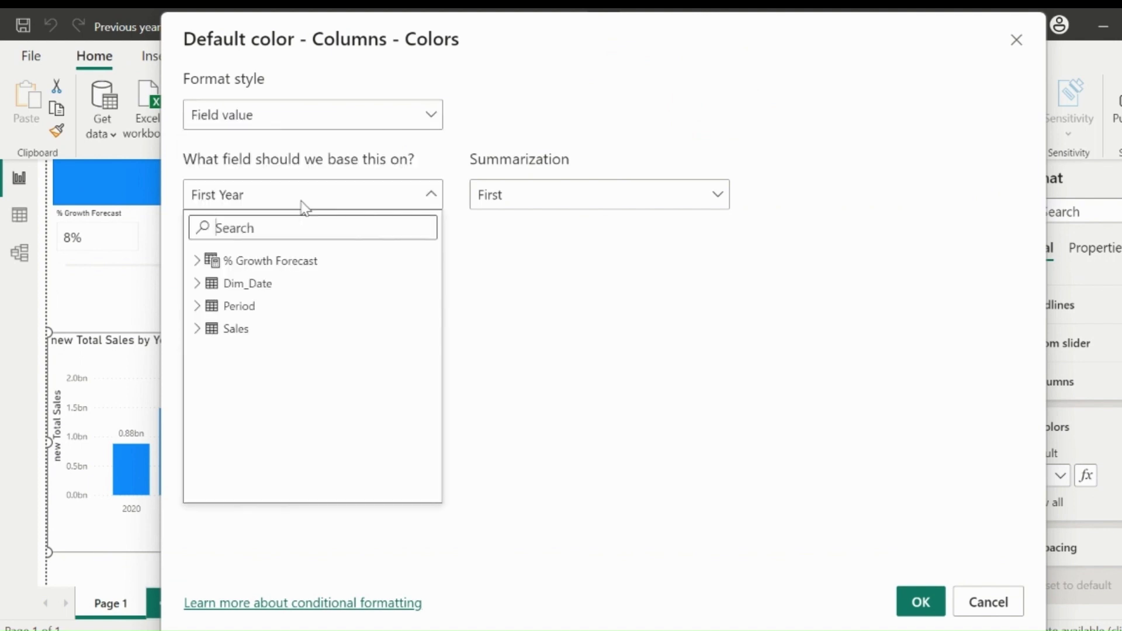
type("for")
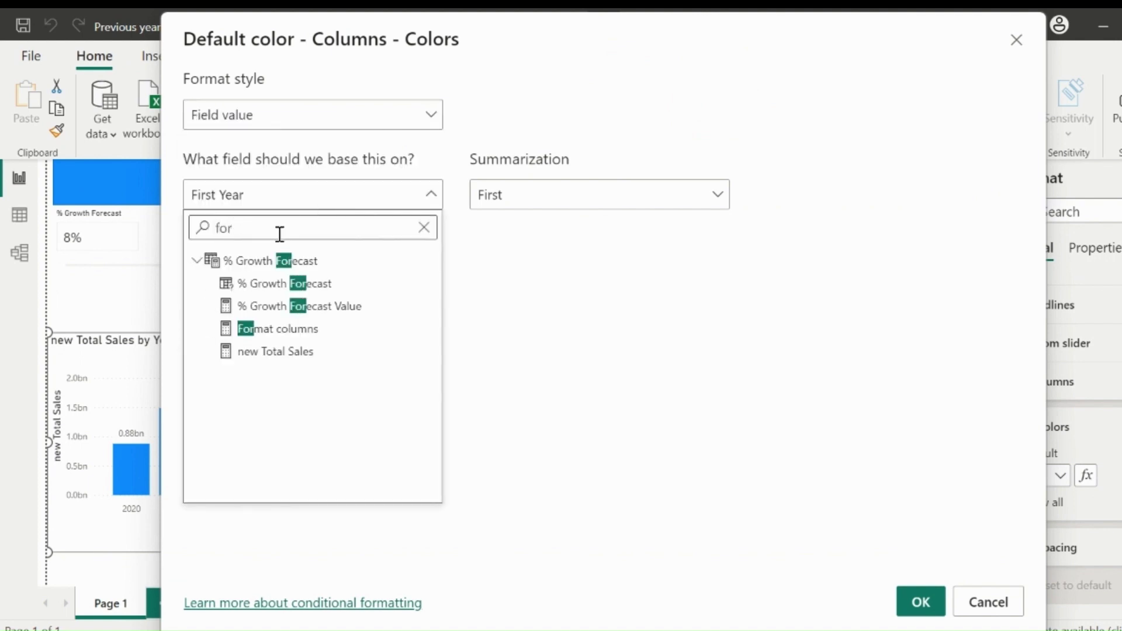
left_click(285, 330)
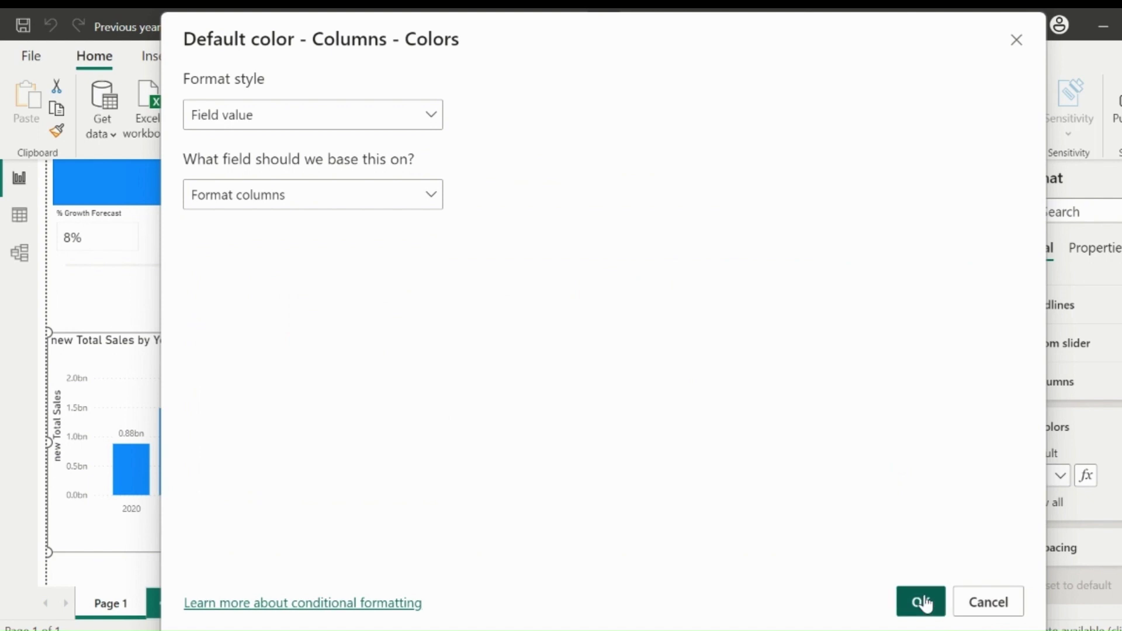
left_click(920, 602)
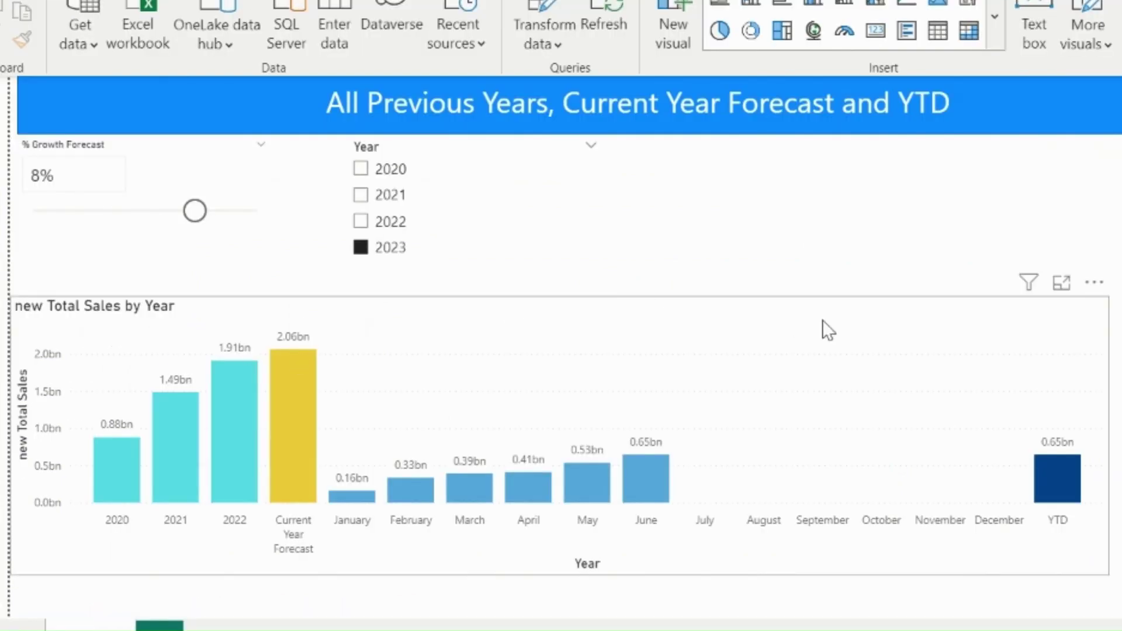